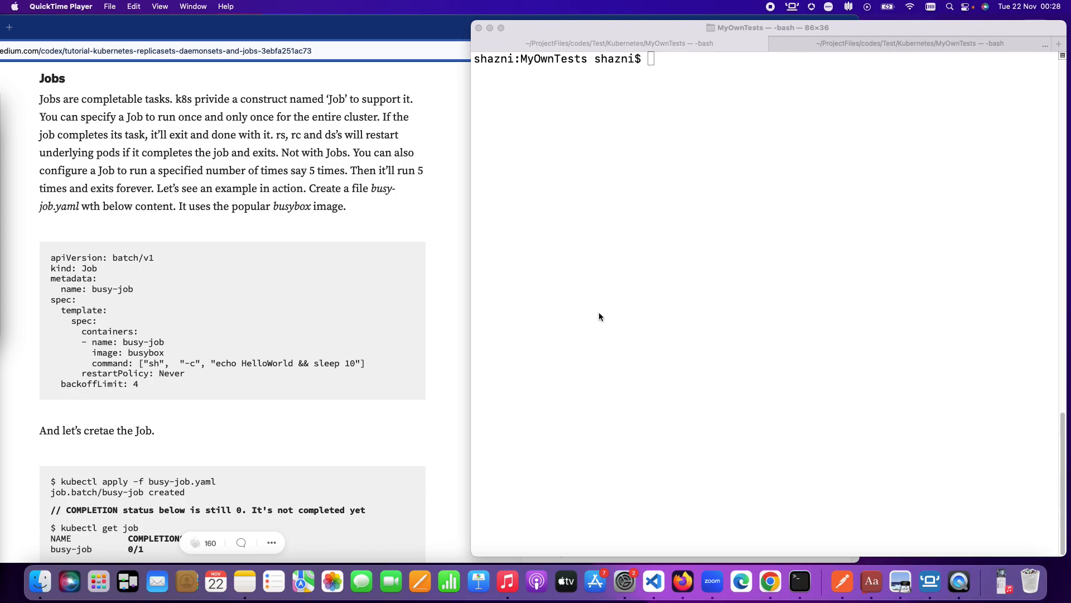
# Open busy-job.yaml in vi to review the Job definition
pyautogui.click(645, 226)
pyautogui.write('vi bu')
pyautogui.press('Tab')
pyautogui.press('Return')
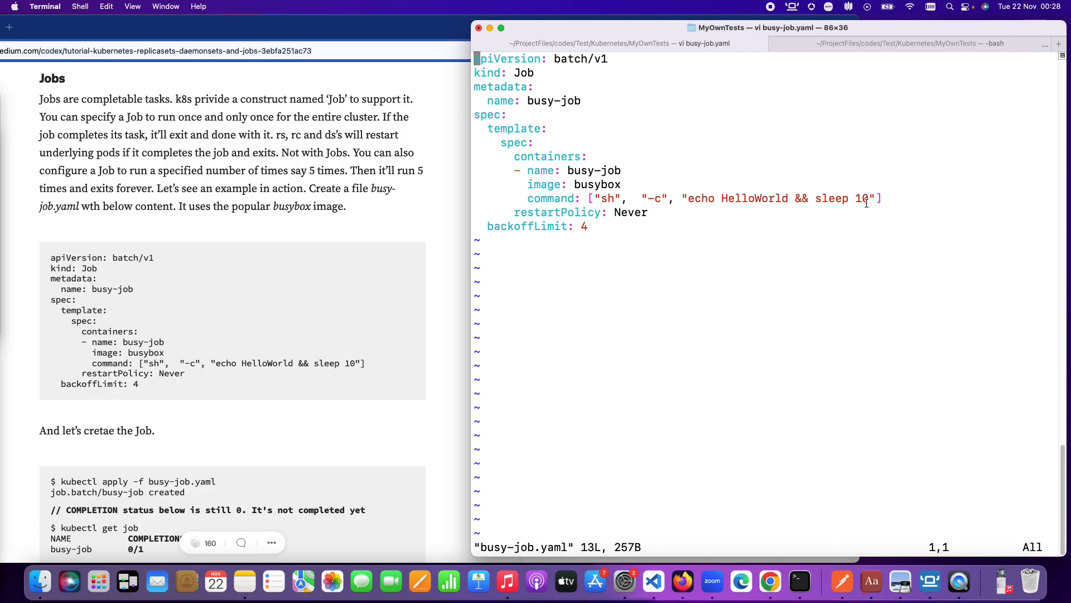
pyautogui.scroll(-5, 195, 385)
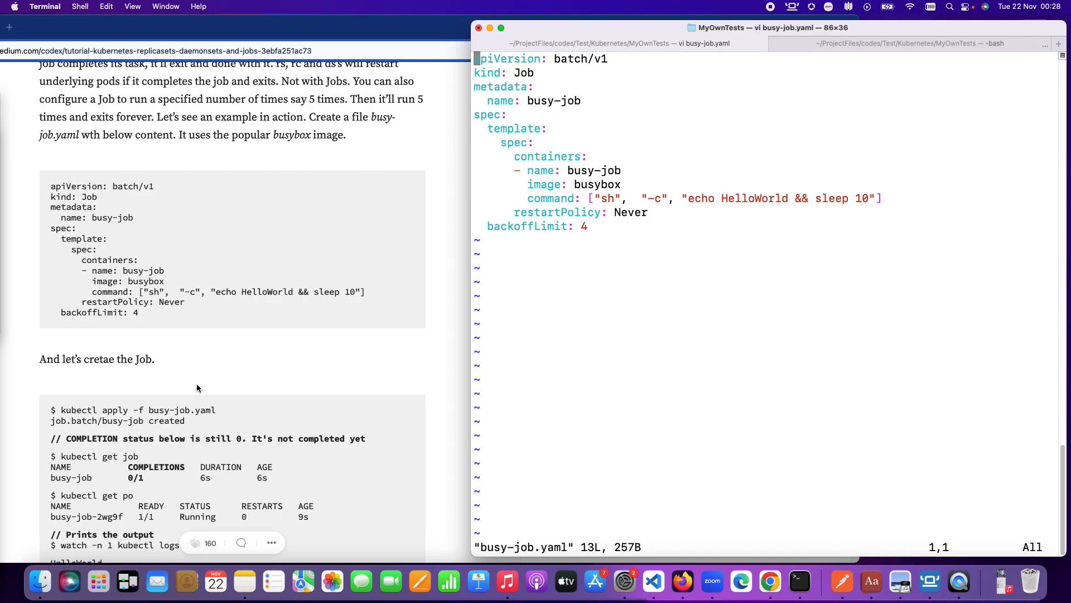
pyautogui.scroll(-5, 194, 385)
# Select 'kubectl apply -f busy-job.yaml' in the Firefox article and return to vi
pyautogui.click(218, 267)
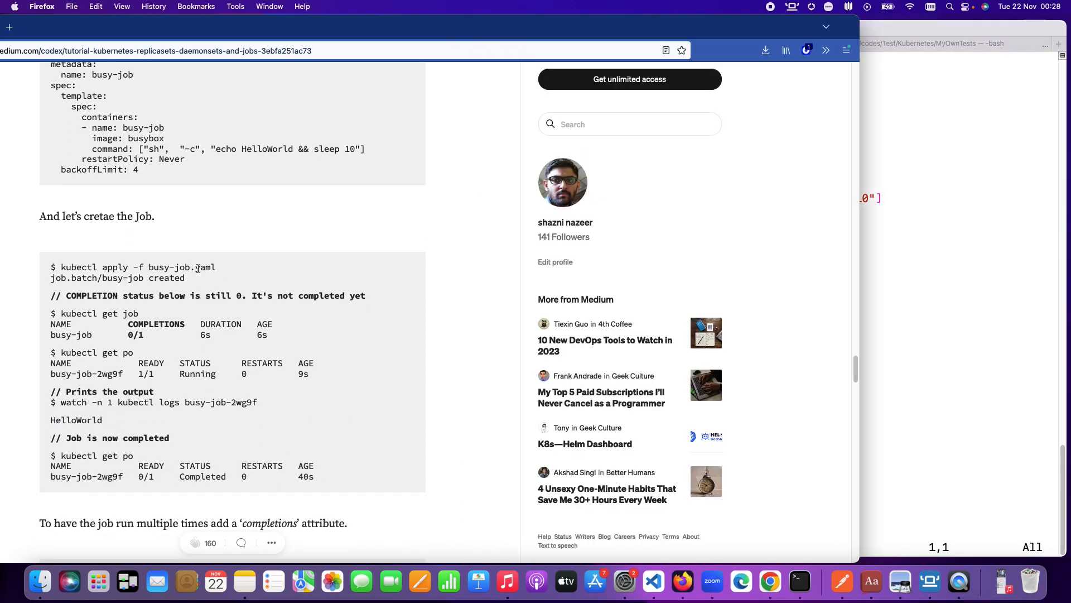
pyautogui.moveTo(61, 267); pyautogui.dragTo(218, 267)
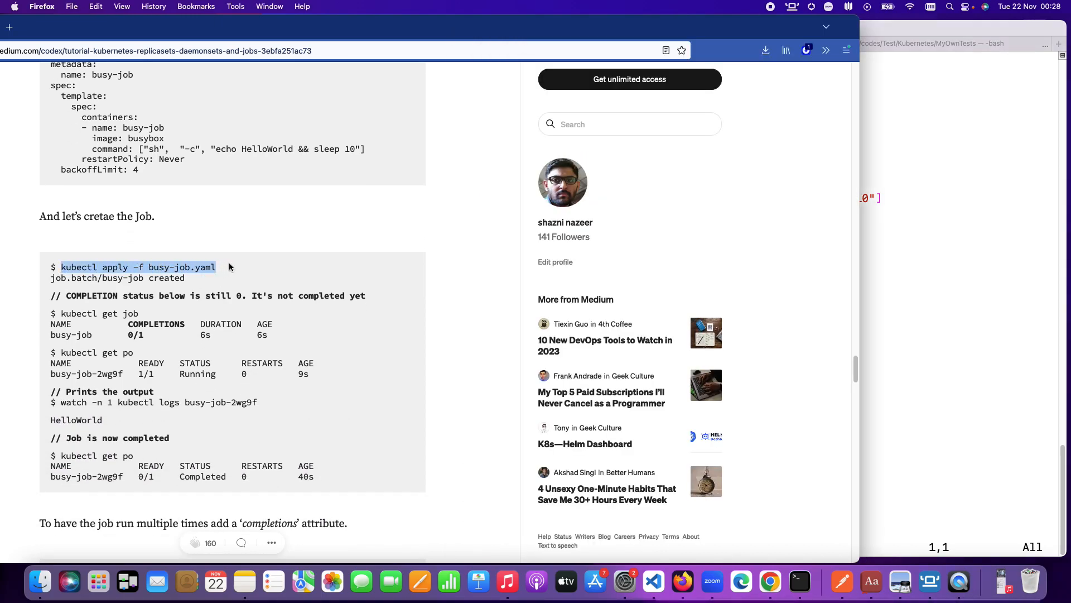
pyautogui.click(935, 273)
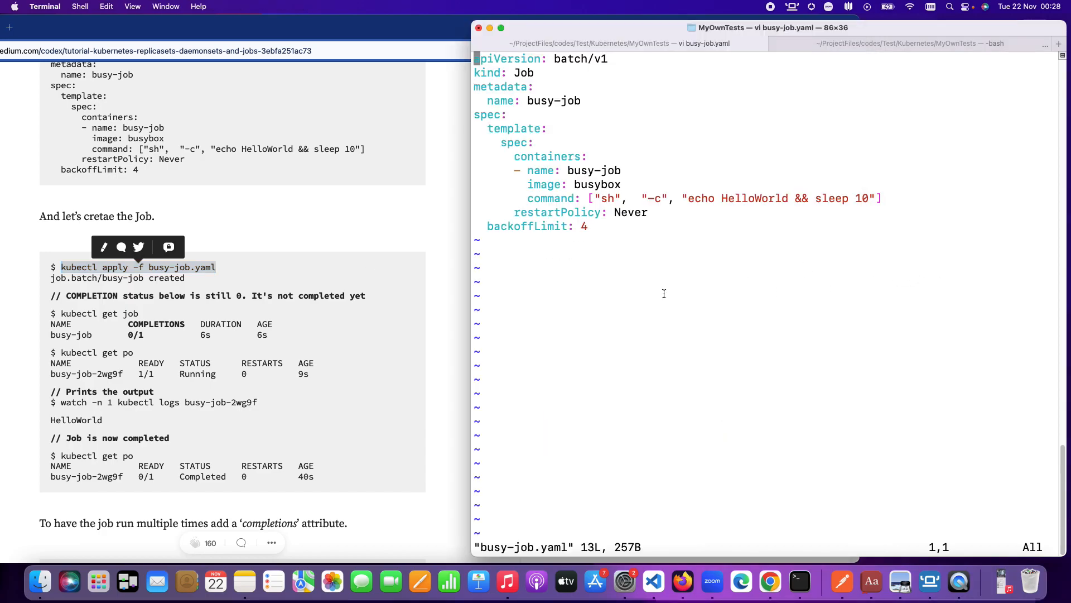
pyautogui.write(':q')
# Quit vi and run 'kubectl apply -f busy-job.yaml', creating job.batch/busy-job
pyautogui.press('Return')
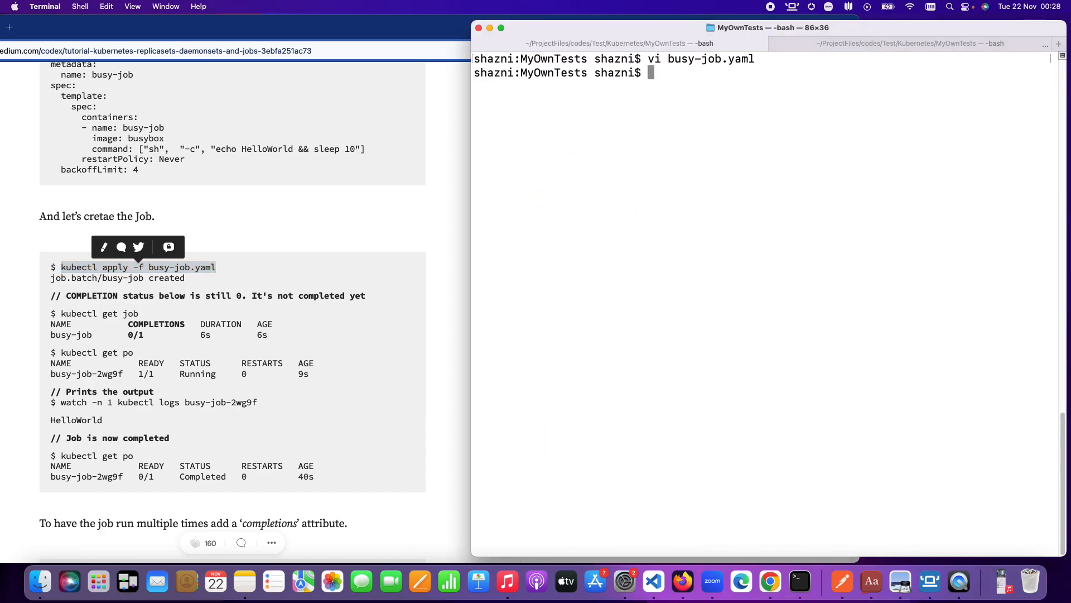
pyautogui.press('Return')
pyautogui.press('Return')
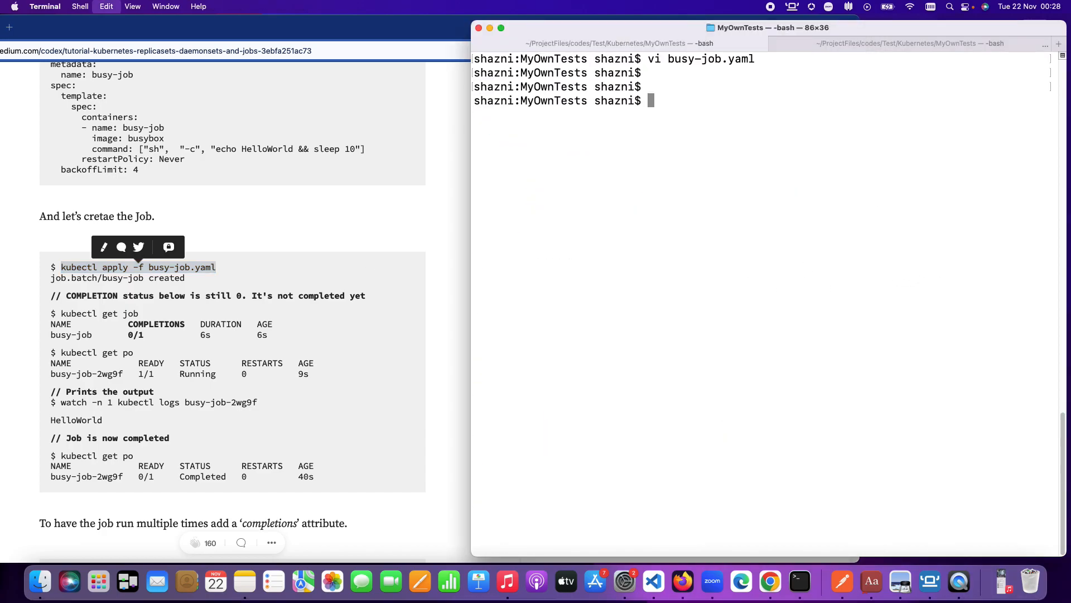
pyautogui.write('kubectl apply -f busy-job.yaml')
pyautogui.press('Return')
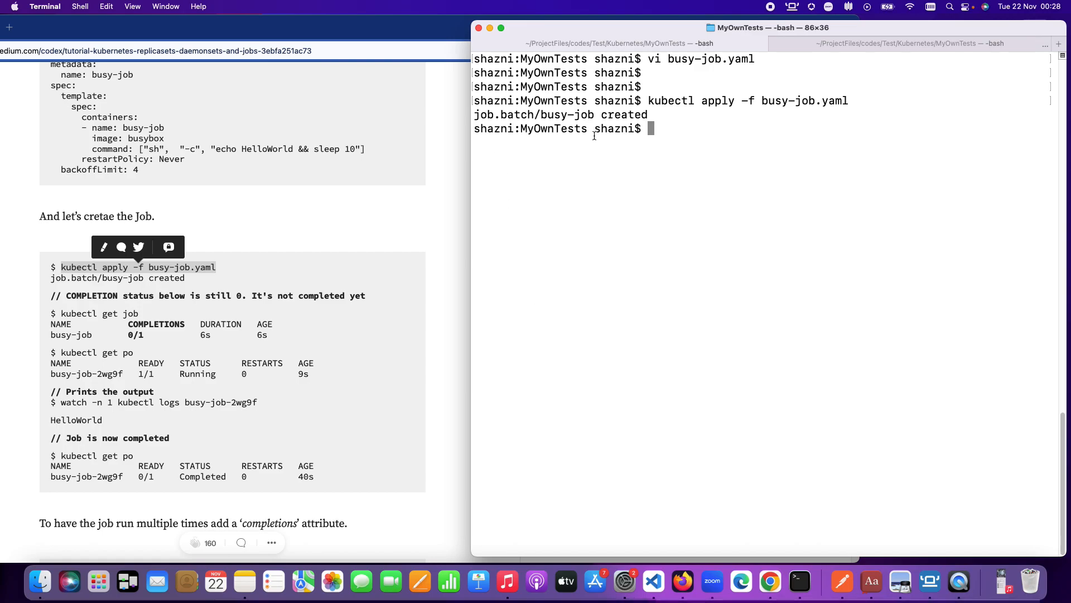
# Copy 'kubectl get job' from the article and run it, showing busy-job at 0/1 completions
pyautogui.click(144, 313)
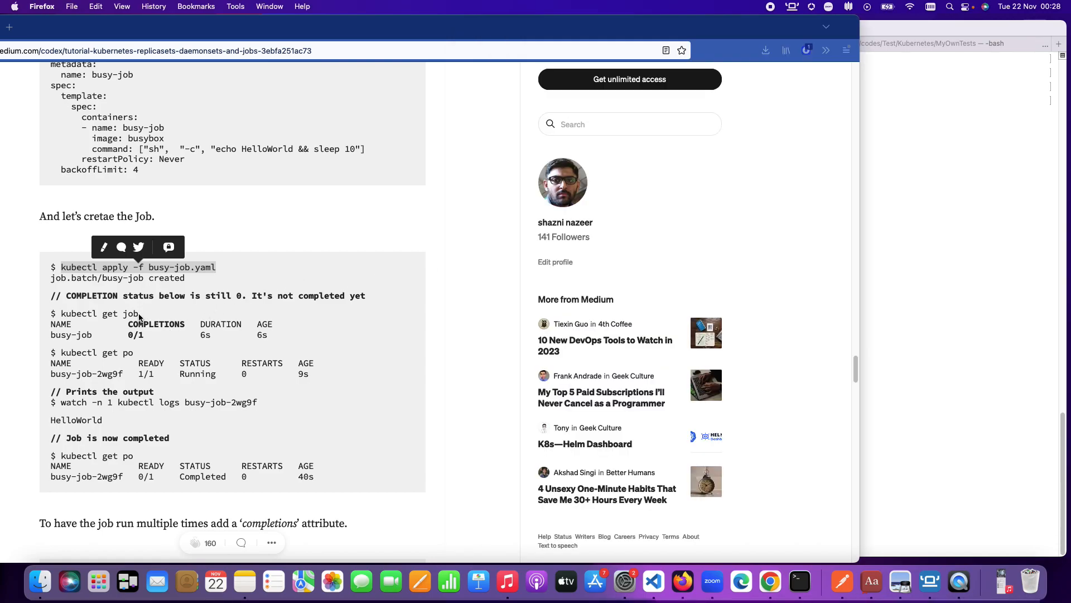
pyautogui.moveTo(60, 313); pyautogui.dragTo(139, 313)
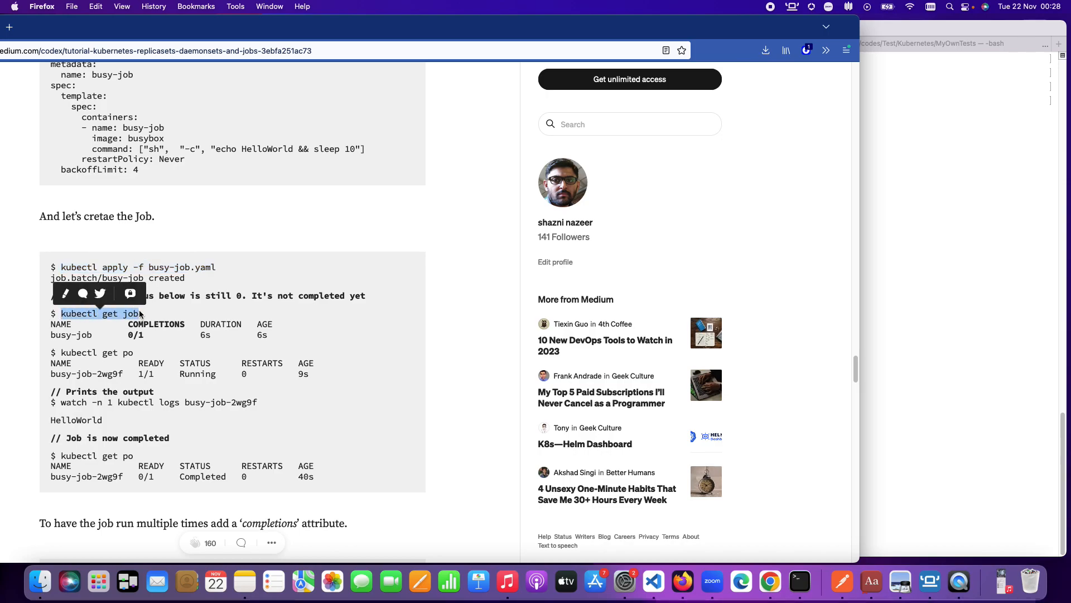
pyautogui.press('super+c')
pyautogui.click(925, 305)
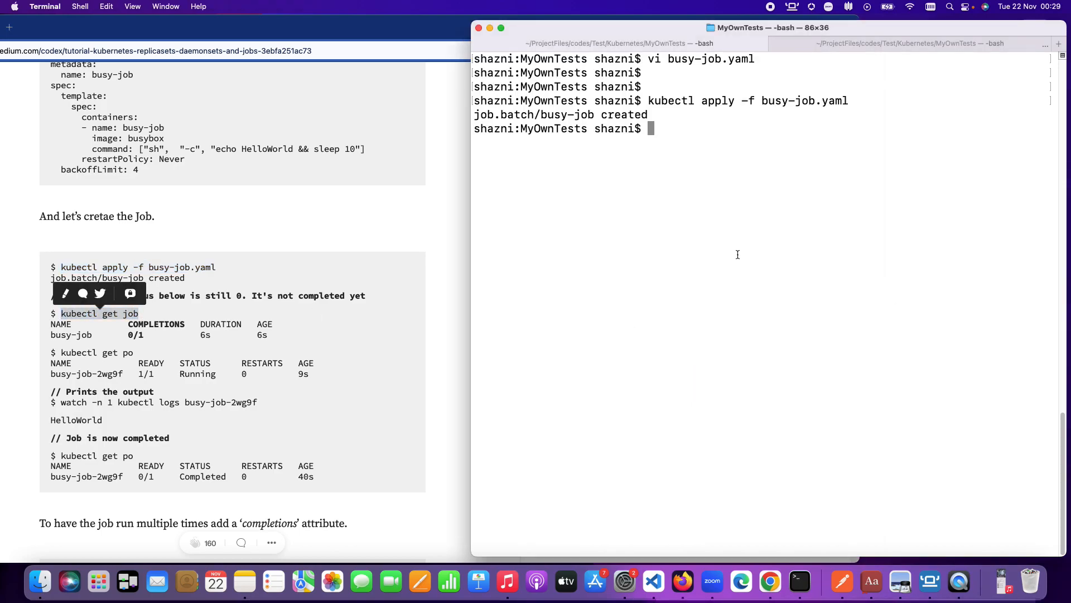
pyautogui.press('super+v')
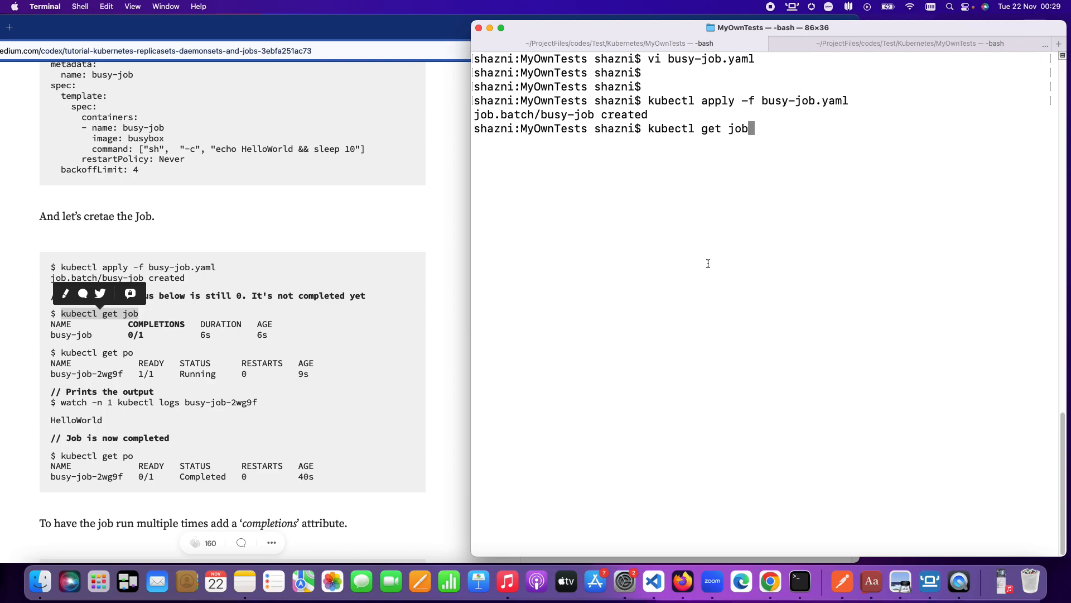
pyautogui.press('Return')
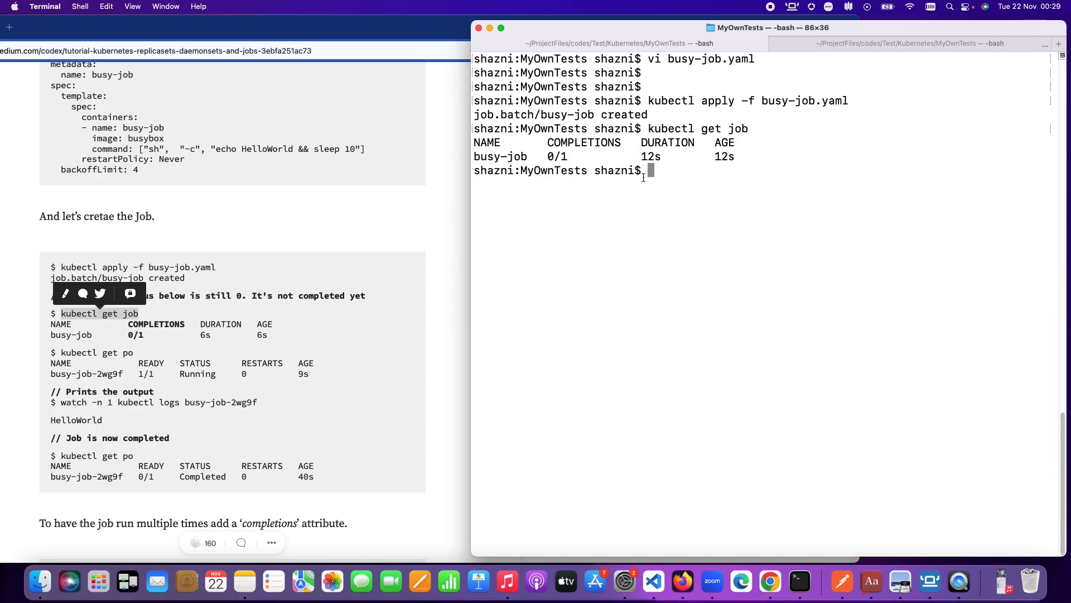
# Copy 'kubectl get po' from the article and return to the terminal
pyautogui.click(86, 368)
pyautogui.moveTo(61, 353); pyautogui.dragTo(135, 353)
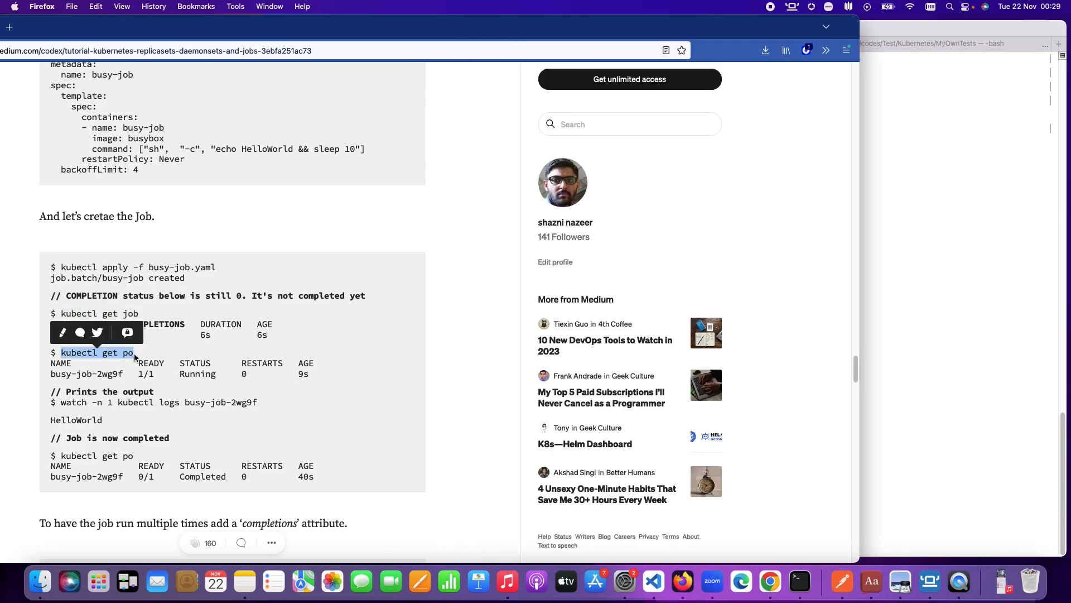
pyautogui.press('super+c')
pyautogui.click(871, 276)
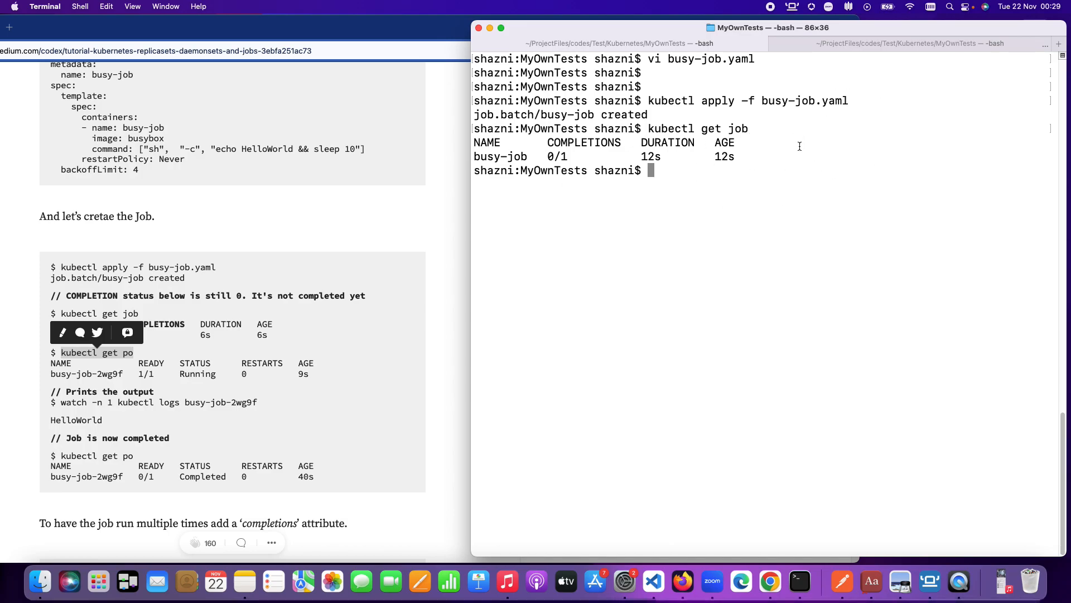
# Briefly reopen busy-job.yaml in vi and quit back to the shell
pyautogui.press('Up')
pyautogui.press('Up')
pyautogui.press('Return')
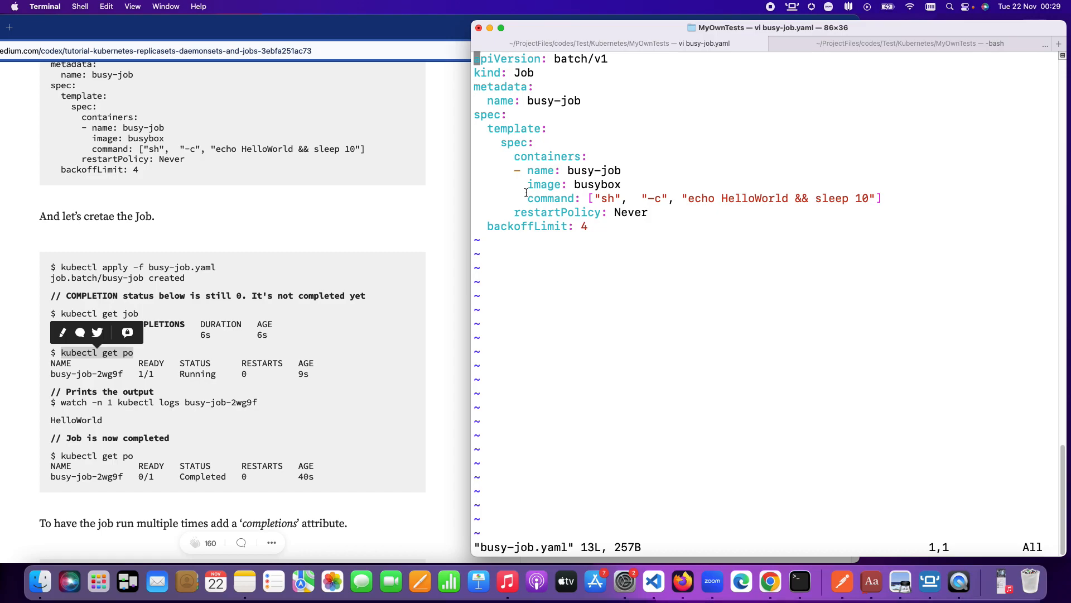
pyautogui.write(':')
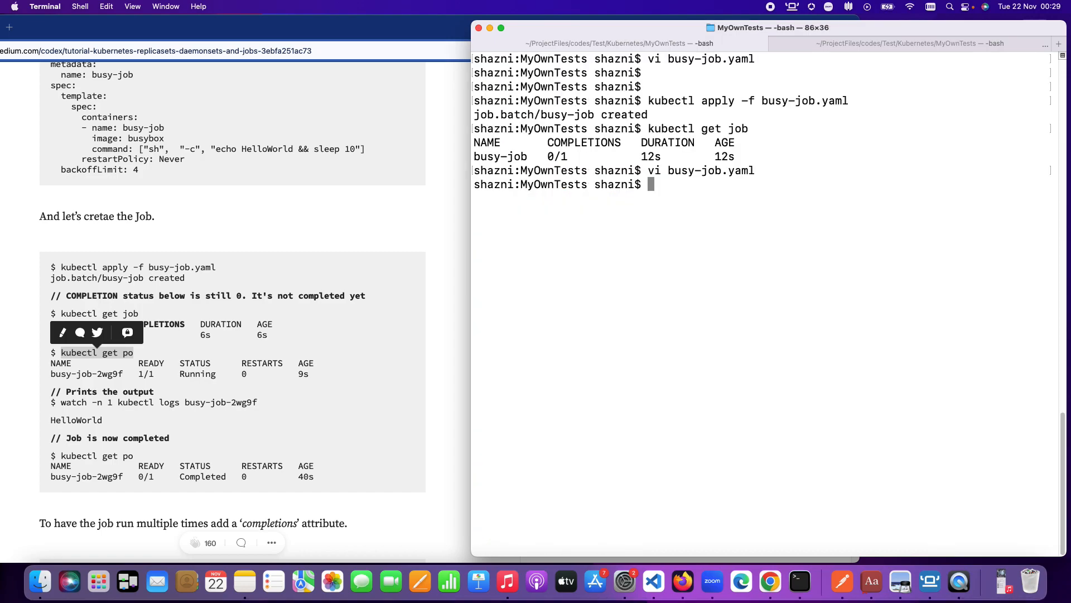
pyautogui.press('Return')
pyautogui.press('Return')
pyautogui.write('kubectl get po')
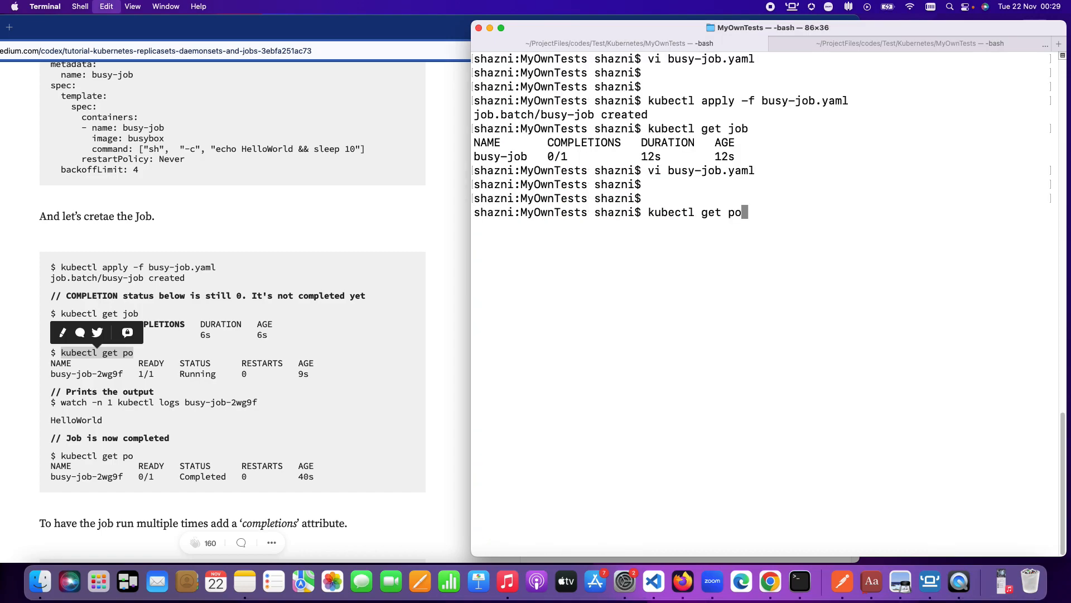
pyautogui.press('Return')
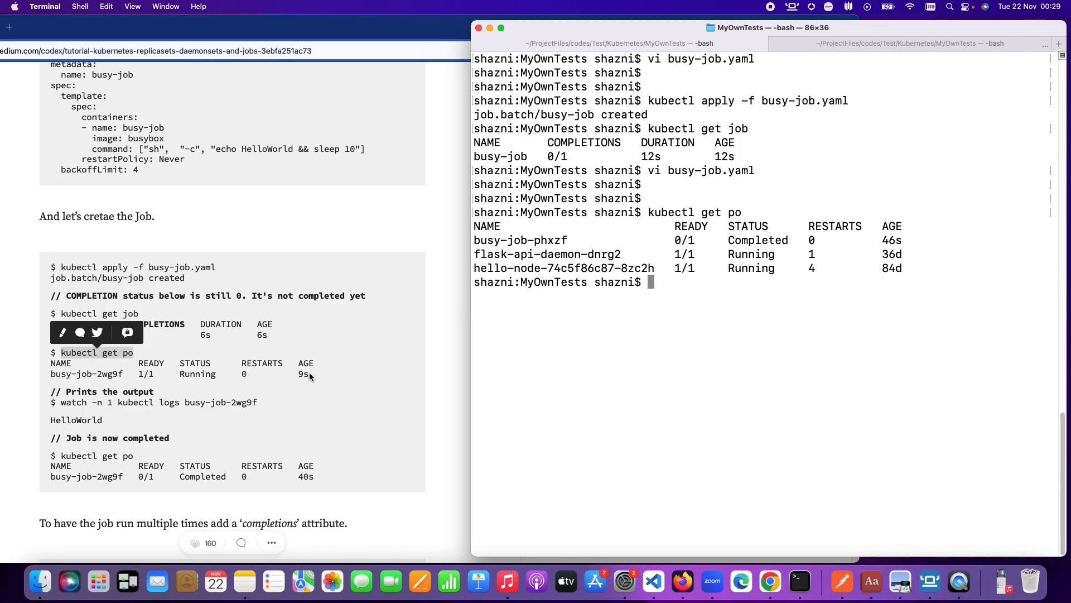
# Run 'kubectl get po' again, showing the busy-job pod Completed at 0/1 ready
pyautogui.click(300, 395)
pyautogui.click(915, 353)
pyautogui.click(207, 382)
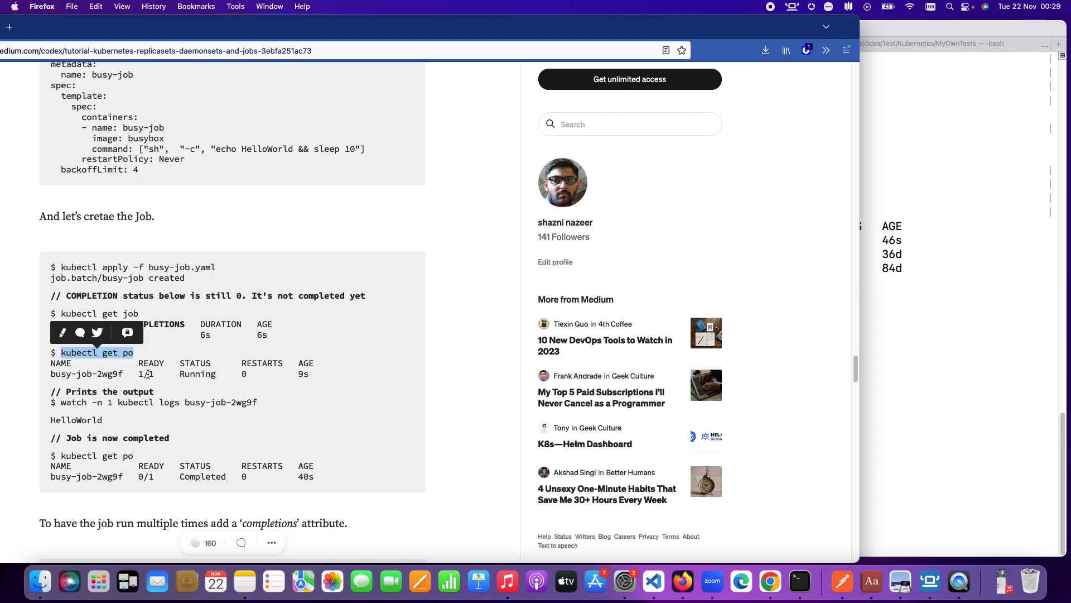
pyautogui.click(929, 369)
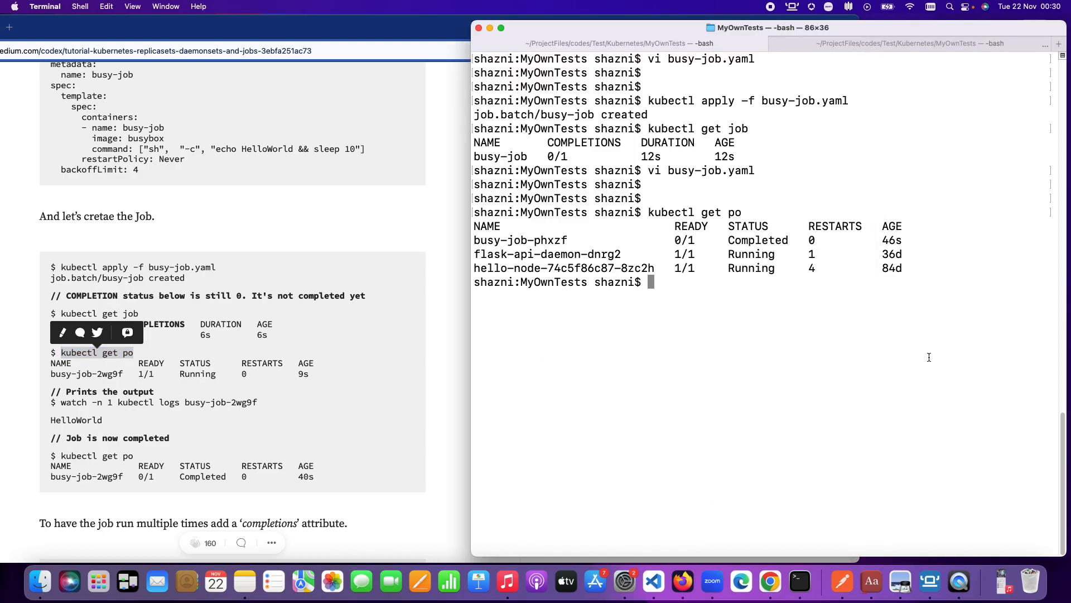
pyautogui.press('Return')
pyautogui.press('Return')
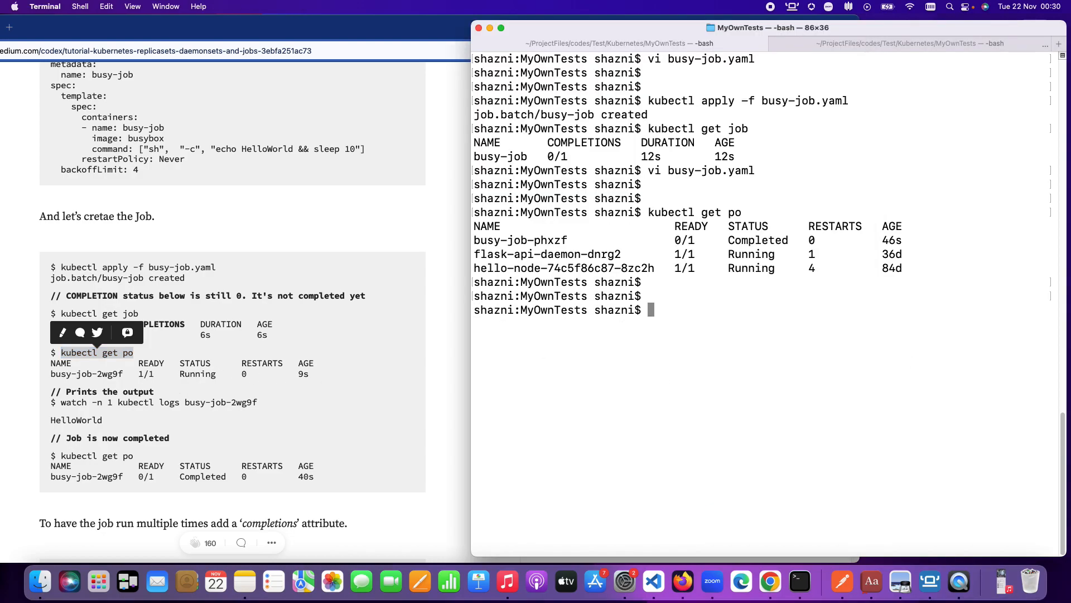
pyautogui.press('Up')
pyautogui.press('Return')
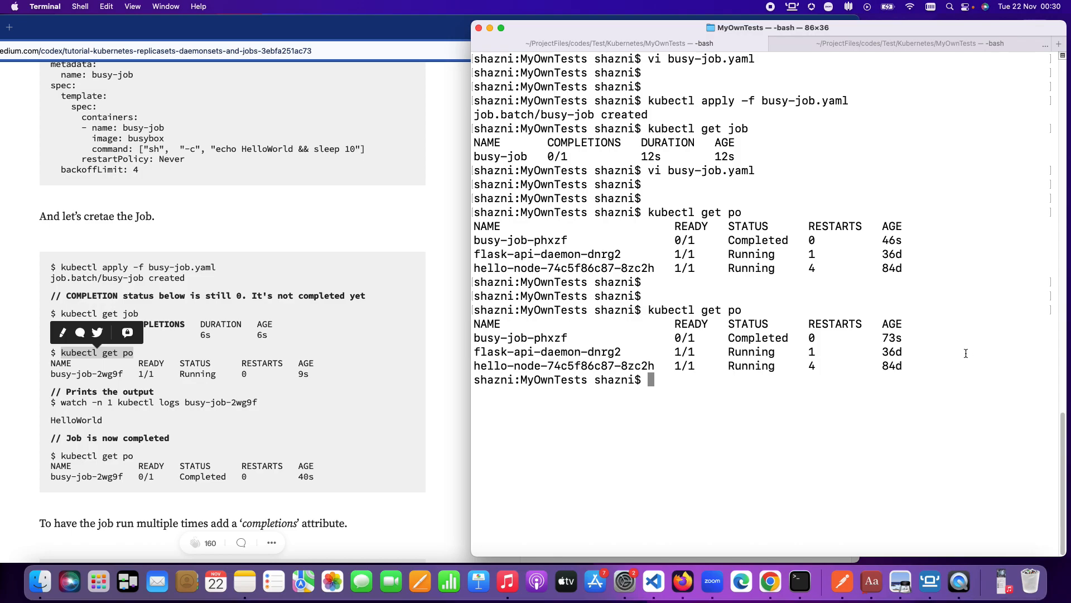
pyautogui.scroll(-3, 289, 458)
pyautogui.scroll(-2, 289, 458)
pyautogui.scroll(-3, 288, 462)
pyautogui.scroll(-2, 289, 462)
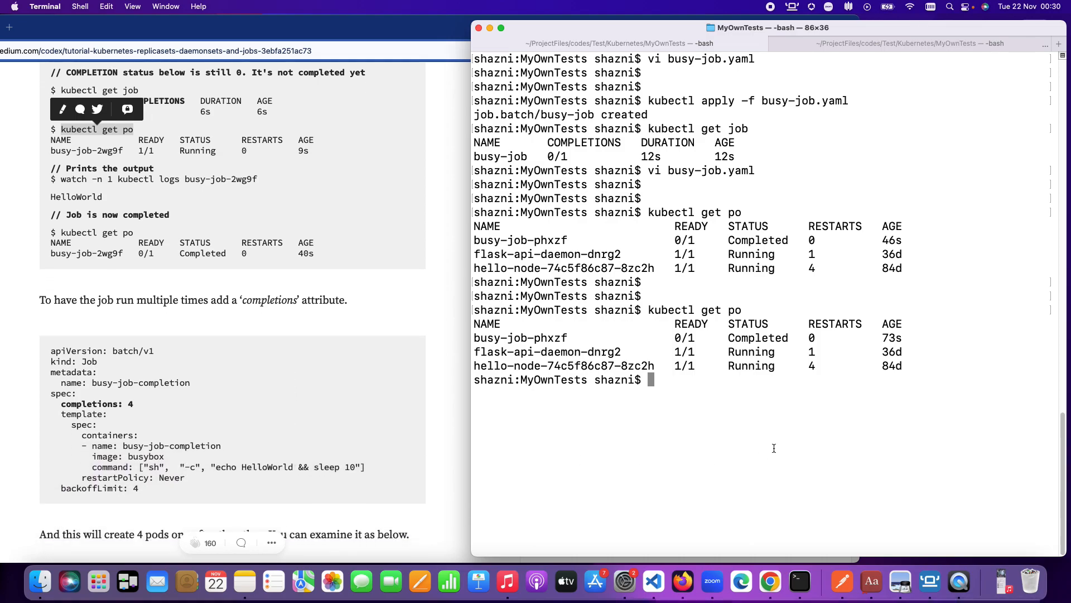
# Re-apply busy-job.yaml, then run 'kubectl delete po busy-job-phxzf'
pyautogui.press('Up')
pyautogui.press('Up')
pyautogui.press('Up')
pyautogui.press('Up')
pyautogui.press('Up')
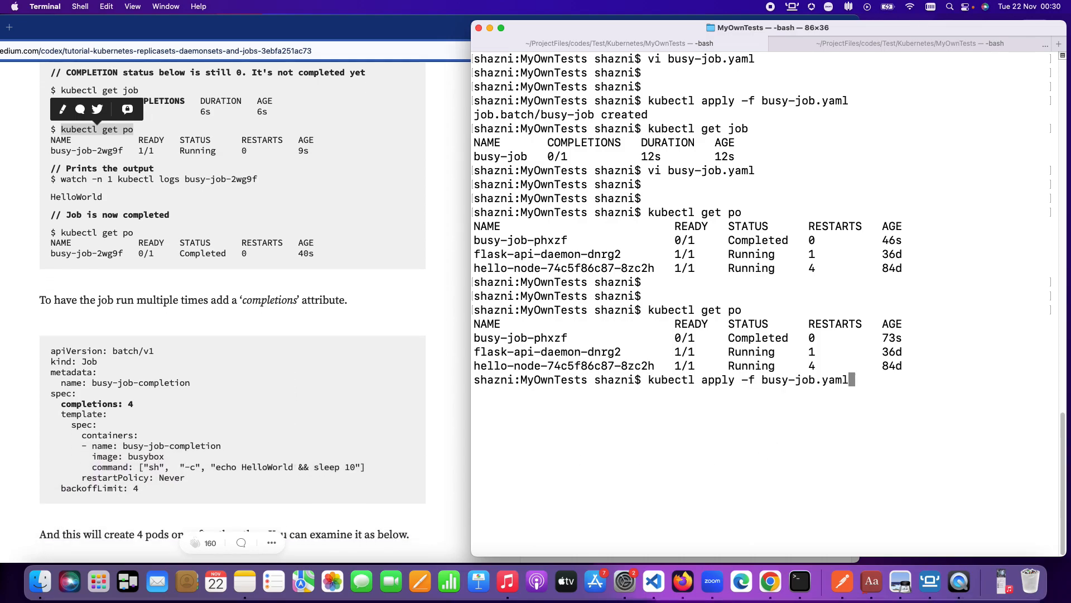
pyautogui.press('Return')
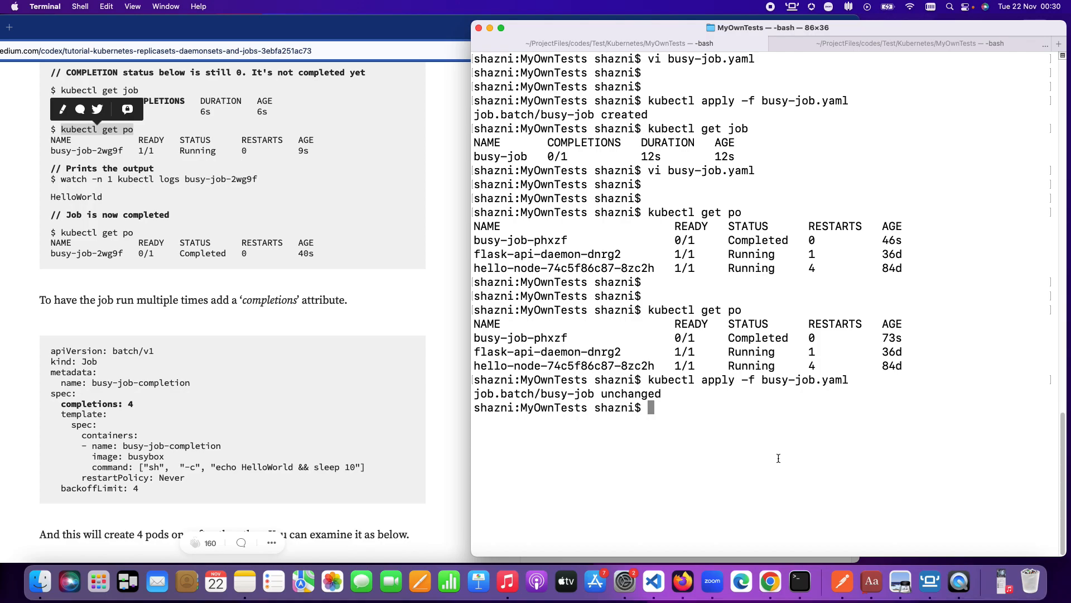
pyautogui.write('kubectl')
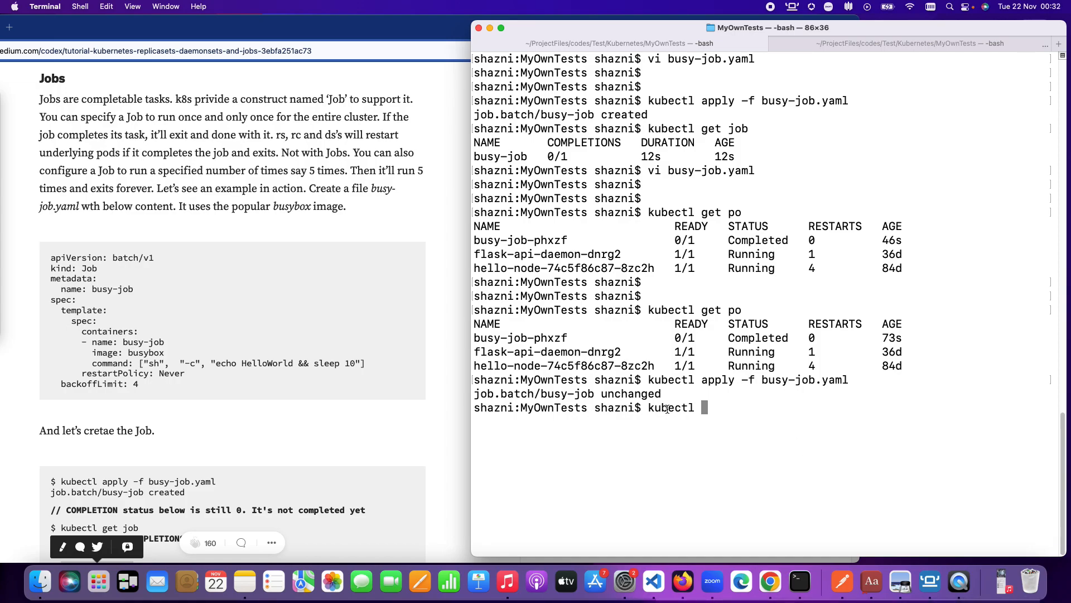
pyautogui.write('delete po')
pyautogui.moveTo(567, 337); pyautogui.dragTo(467, 343)
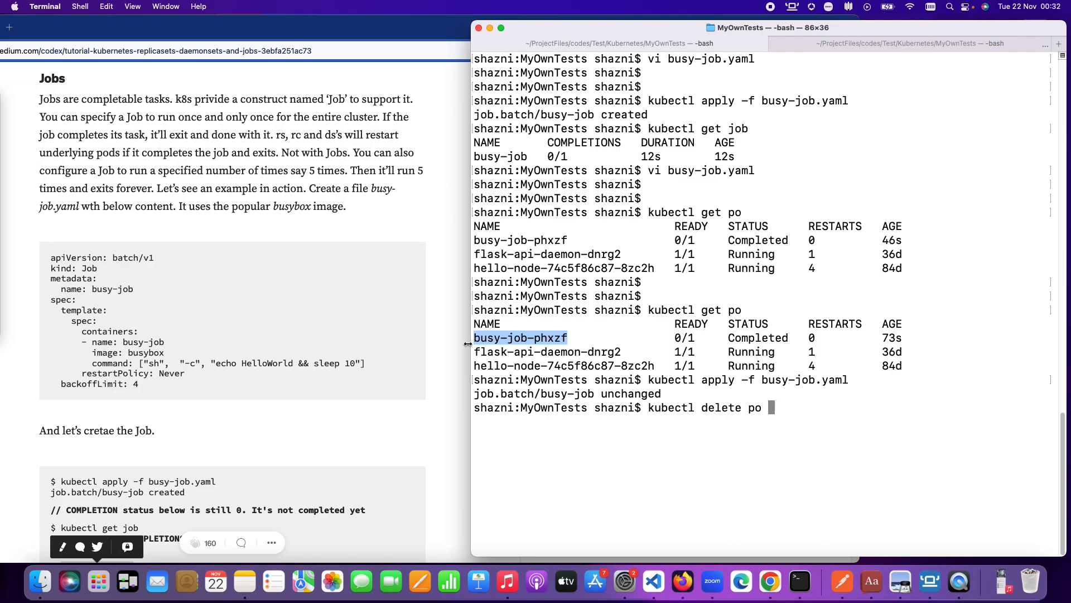
pyautogui.press('super+c')
pyautogui.press('super+v')
pyautogui.press('Return')
# List pods and jobs, confirming busy-job still reports 1/1 completions
pyautogui.press('Up')
pyautogui.press('Up')
pyautogui.press('Up')
pyautogui.press('Return')
pyautogui.press('Return')
pyautogui.press('Return')
pyautogui.press('Up')
pyautogui.press('Up')
pyautogui.press('Down')
pyautogui.press('Up')
pyautogui.press('Up')
pyautogui.press('Up')
pyautogui.press('Up')
pyautogui.press('Up')
pyautogui.press('Return')
pyautogui.press('Return')
pyautogui.press('Return')
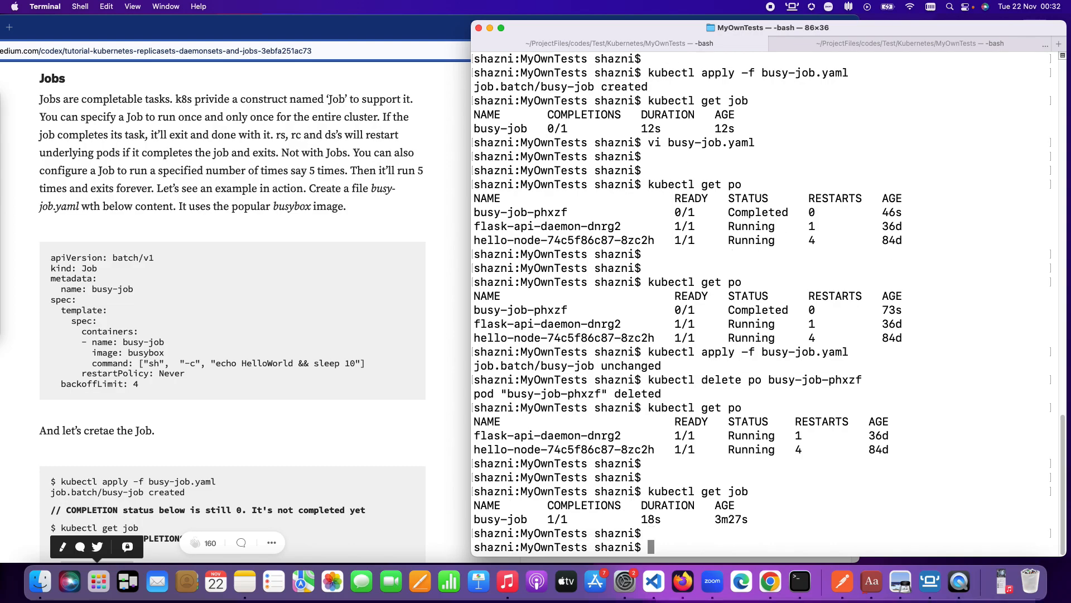
pyautogui.press('Return')
pyautogui.press('Return')
pyautogui.press('Return')
pyautogui.press('Return')
pyautogui.press('Return')
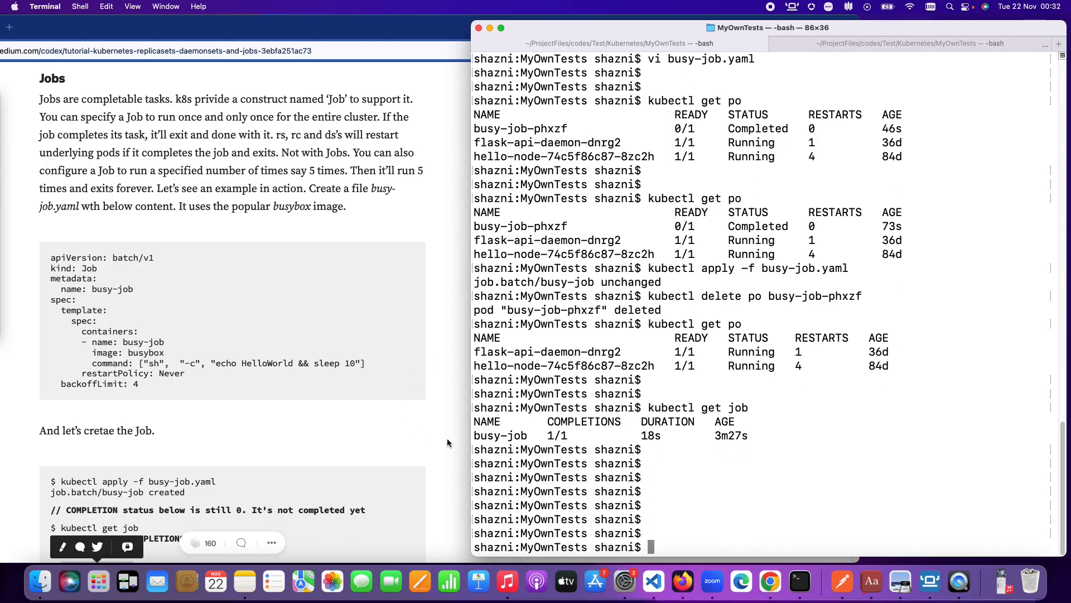
# Edit the recalled delete command into 'kubectl delete job busy-job' and run it
pyautogui.moveTo(527, 437); pyautogui.dragTo(468, 435)
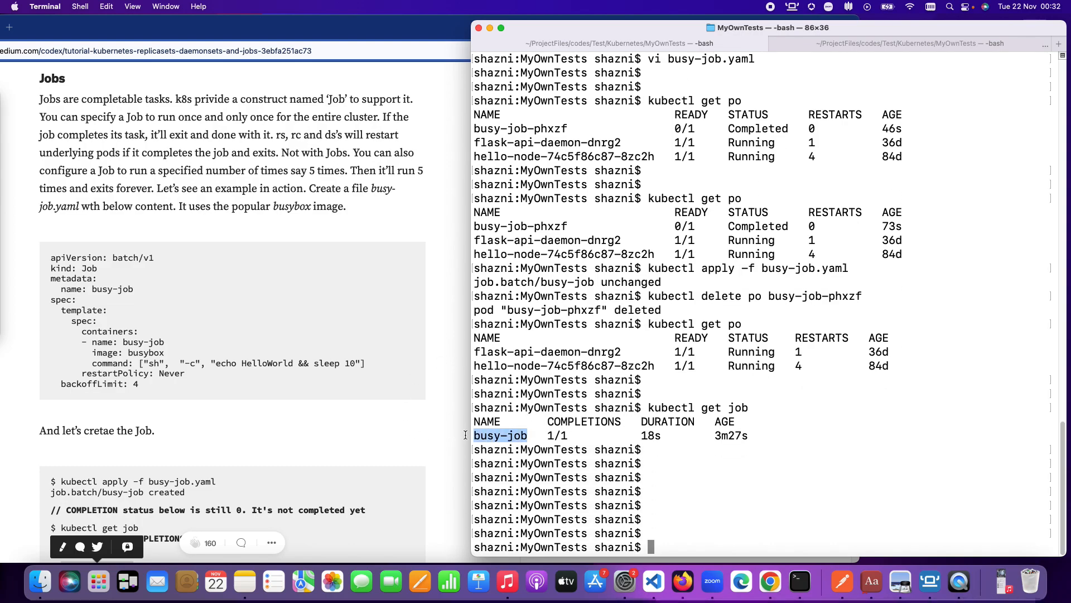
pyautogui.press('Up')
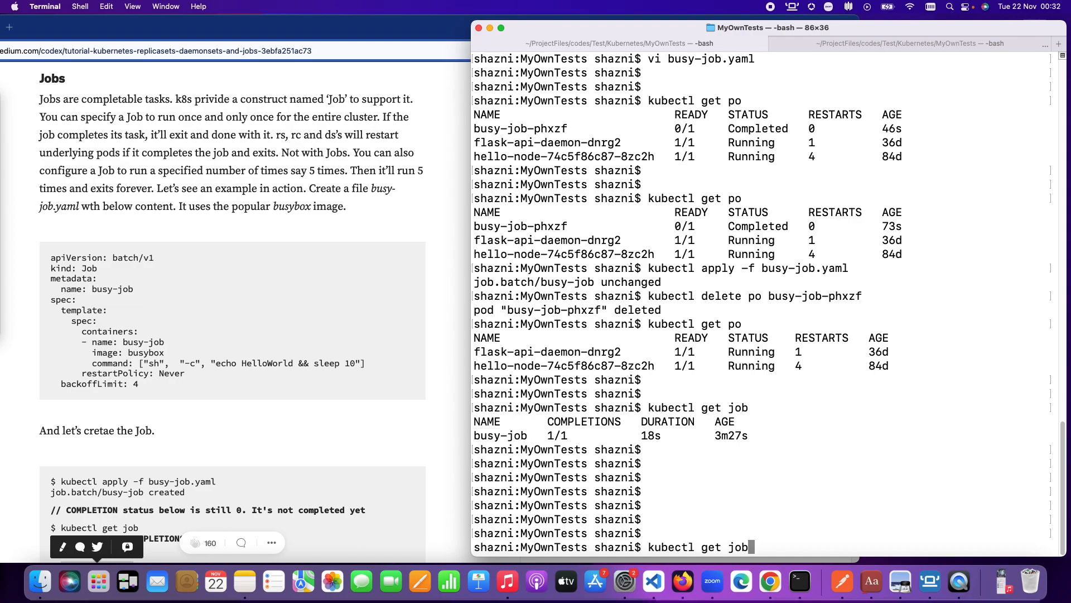
pyautogui.press('Up')
pyautogui.press('Up')
pyautogui.press('Left')
pyautogui.press('Left')
pyautogui.press('Left')
pyautogui.press('Right')
pyautogui.press('Right')
pyautogui.press('Right')
pyautogui.press('BackSpace')
pyautogui.press('BackSpace')
pyautogui.press('BackSpace')
pyautogui.press('BackSpace')
pyautogui.press('BackSpace')
pyautogui.press('Left')
pyautogui.press('Left')
pyautogui.press('Left')
pyautogui.press('Left')
pyautogui.press('Left')
pyautogui.press('Left')
pyautogui.press('Left')
pyautogui.press('Left')
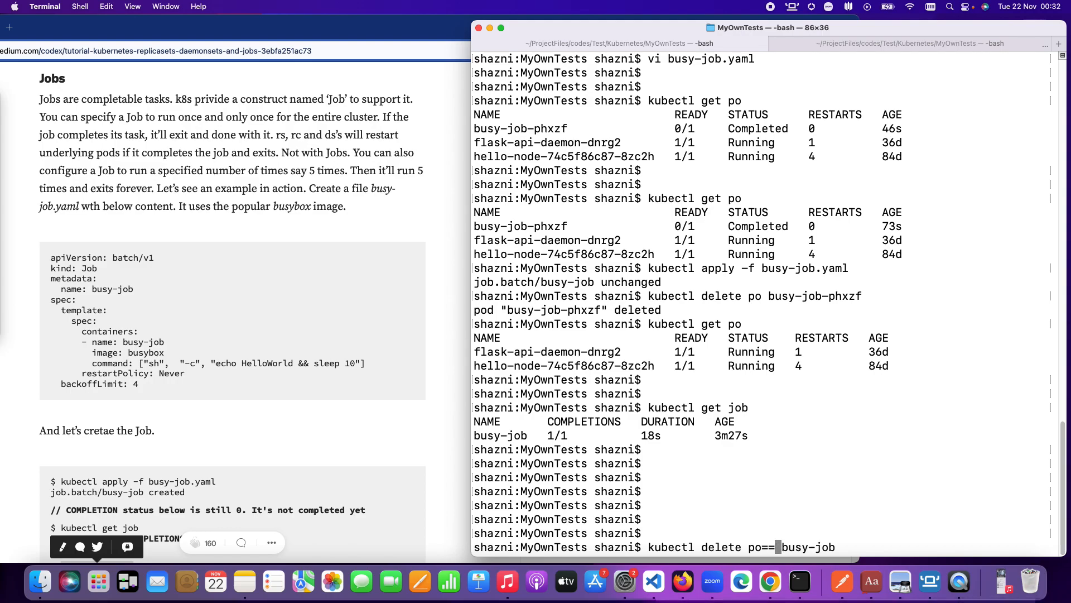
pyautogui.press('BackSpace')
pyautogui.press('BackSpace')
pyautogui.press('BackSpace')
pyautogui.write('job')
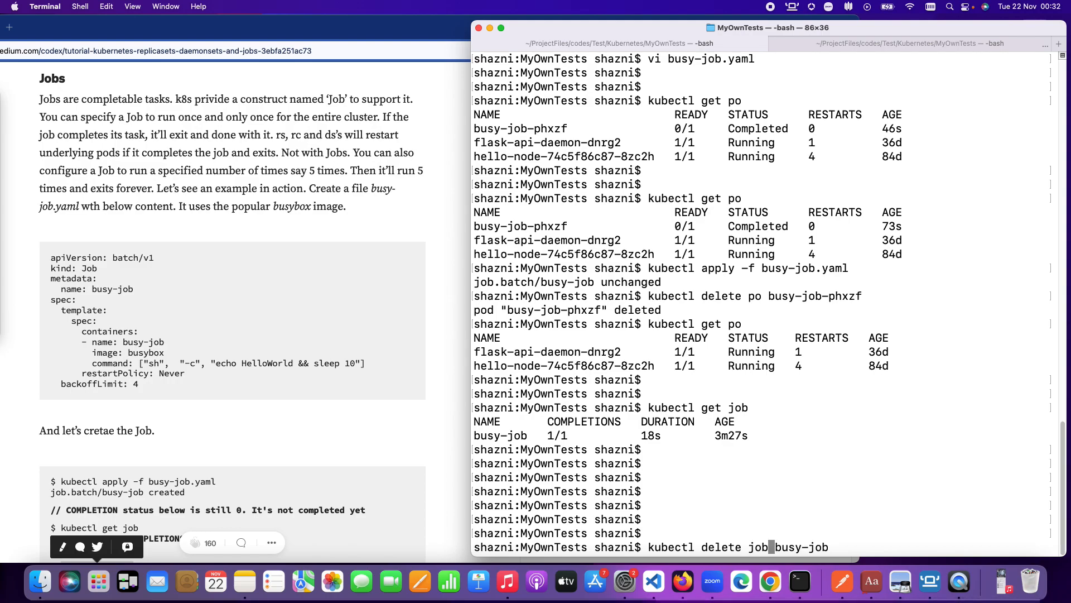
pyautogui.press('Return')
# Recreate the job with 'kubectl apply -f busy-job.yaml' and list the pods
pyautogui.press('Return')
pyautogui.press('Return')
pyautogui.press('Return')
pyautogui.press('Return')
pyautogui.press('Up')
pyautogui.press('Up')
pyautogui.press('Up')
pyautogui.press('Up')
pyautogui.press('Up')
pyautogui.press('Up')
pyautogui.press('Down')
pyautogui.press('Return')
pyautogui.write('kubectl get pod')
pyautogui.press('BackSpace')
pyautogui.press('Return')
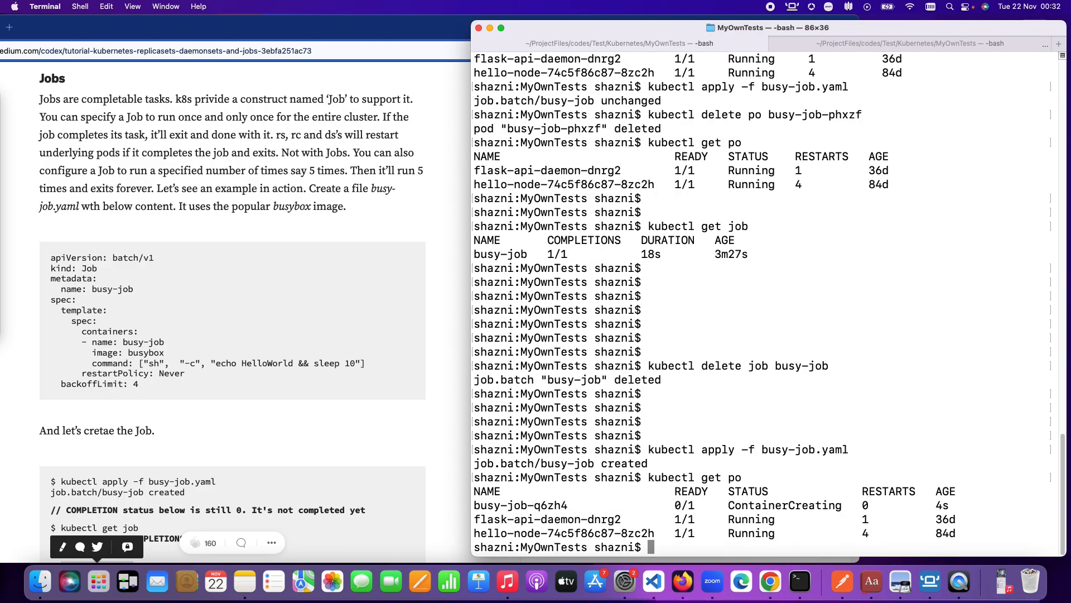
pyautogui.press('Up')
pyautogui.press('Return')
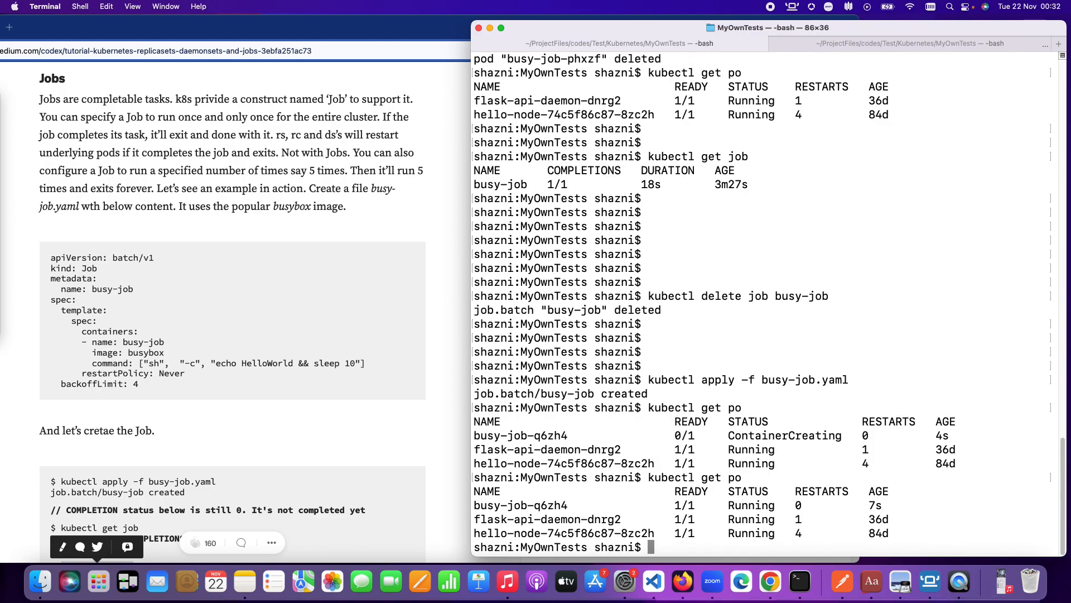
# Repeat 'kubectl get po' until the new pod busy-job-q6zh4 shows Completed
pyautogui.press('Up')
pyautogui.press('Return')
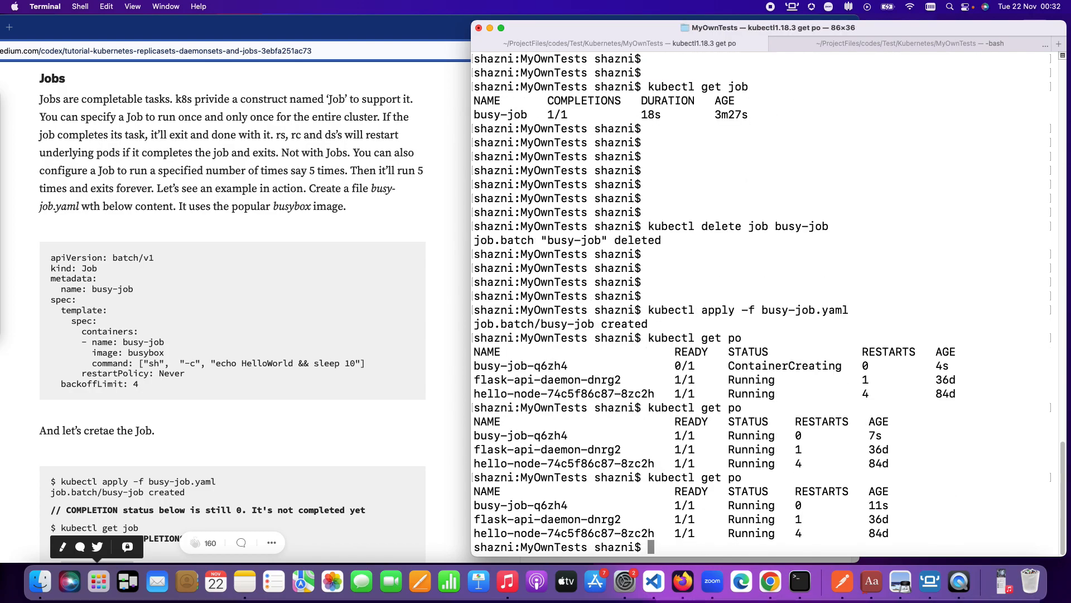
pyautogui.press('Return')
pyautogui.press('Return')
pyautogui.press('Return')
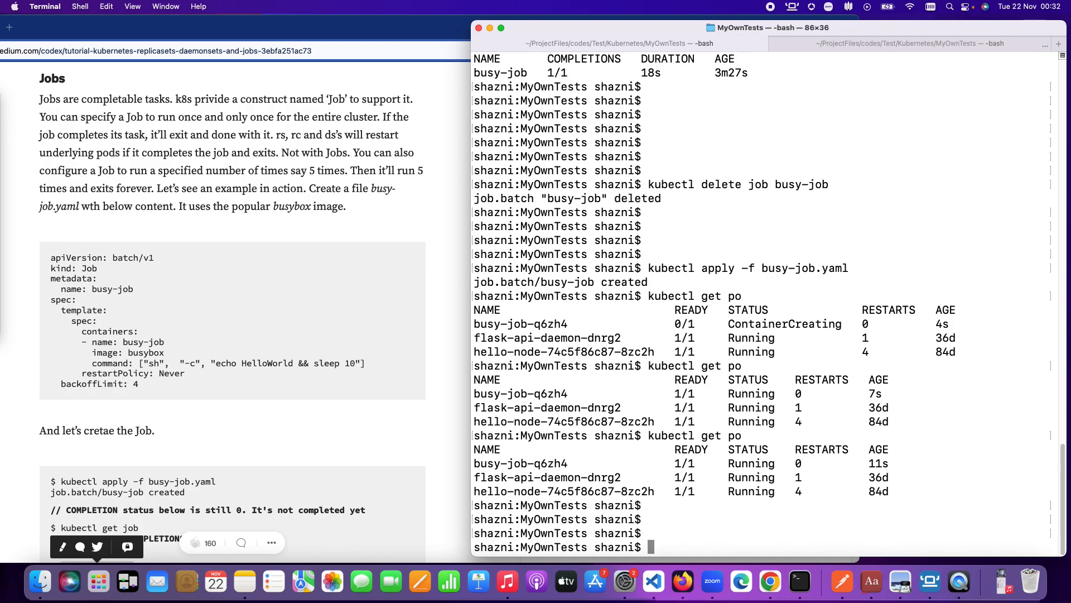
pyautogui.press('Up')
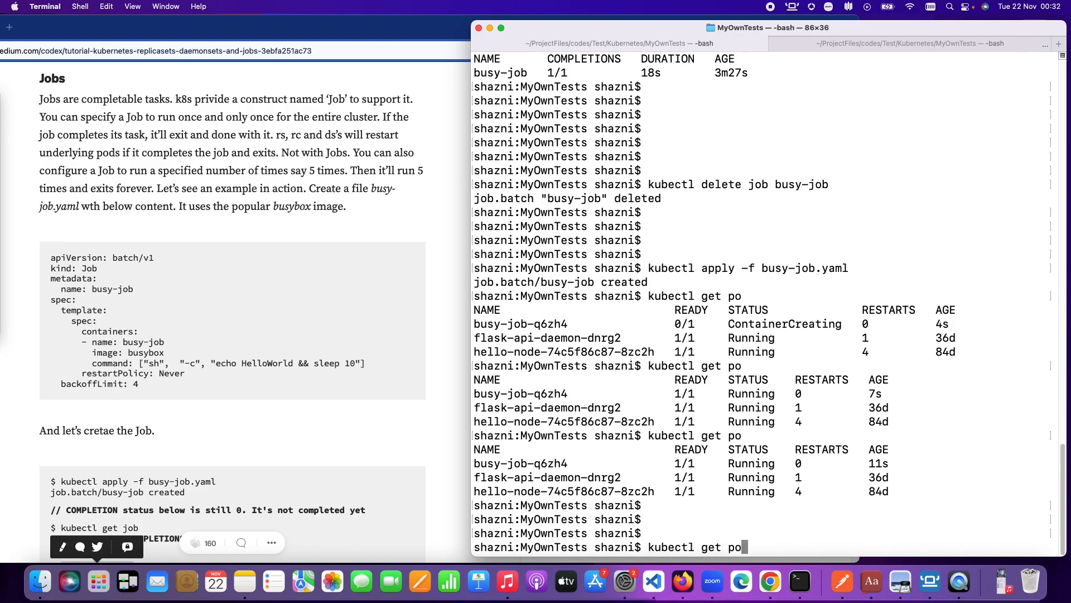
pyautogui.press('Return')
pyautogui.press('Return')
pyautogui.press('Return')
pyautogui.press('Return')
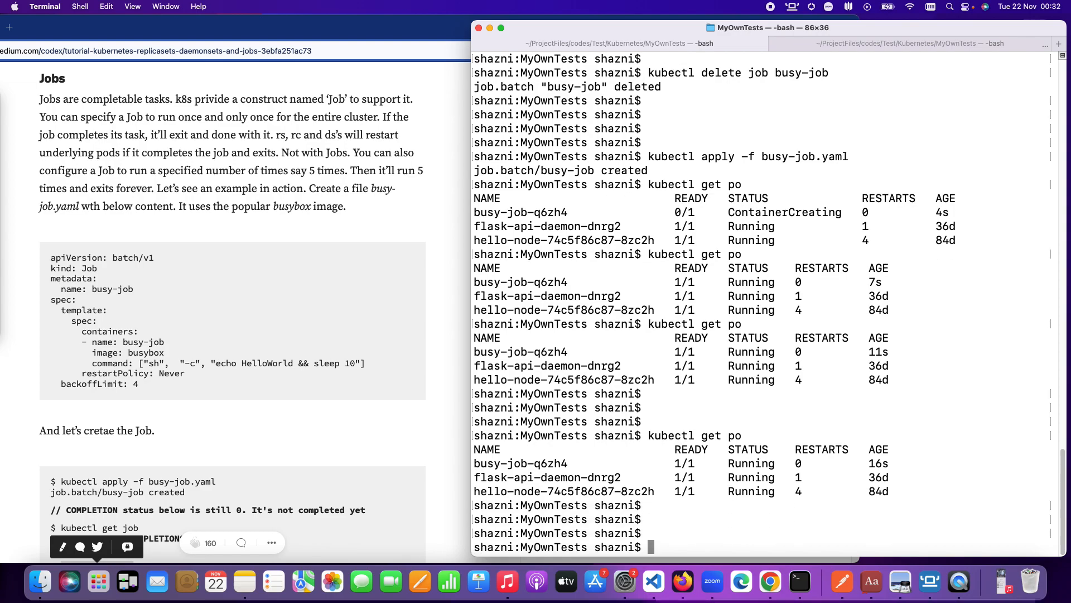
pyautogui.press('Up')
pyautogui.press('Return')
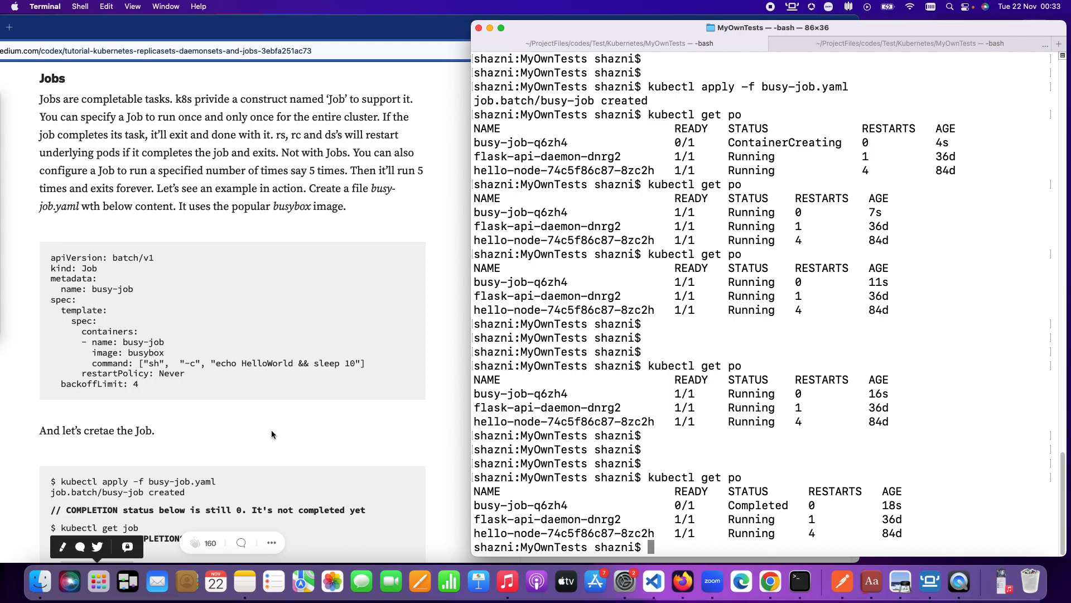
pyautogui.scroll(-4, 263, 441)
pyautogui.scroll(-3, 259, 446)
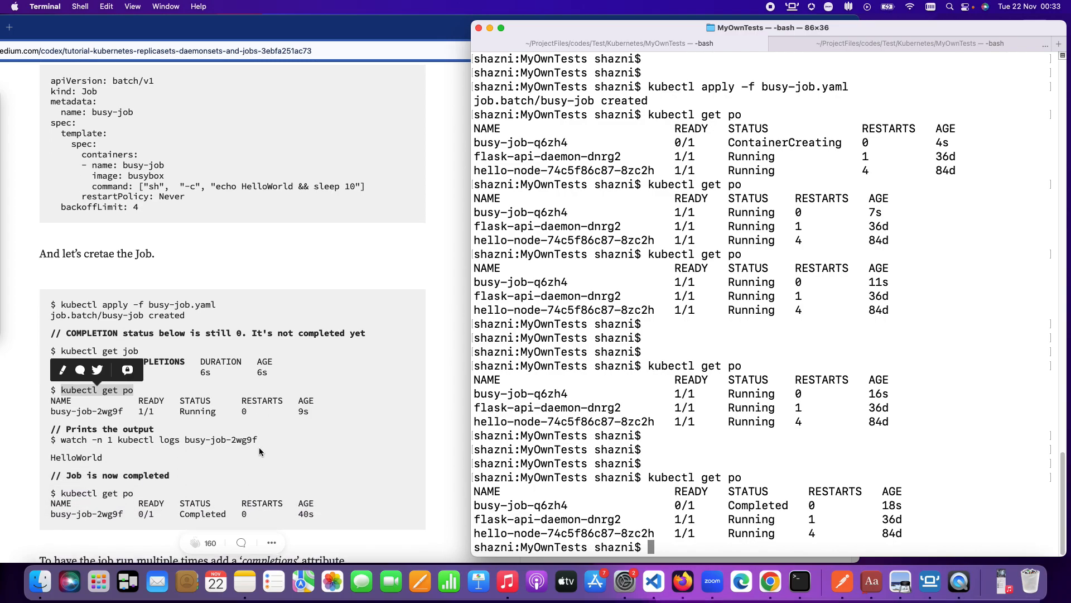
# Bring the article's completions attribute example (busy-job-completion, 4 completions) into view
pyautogui.click(270, 354)
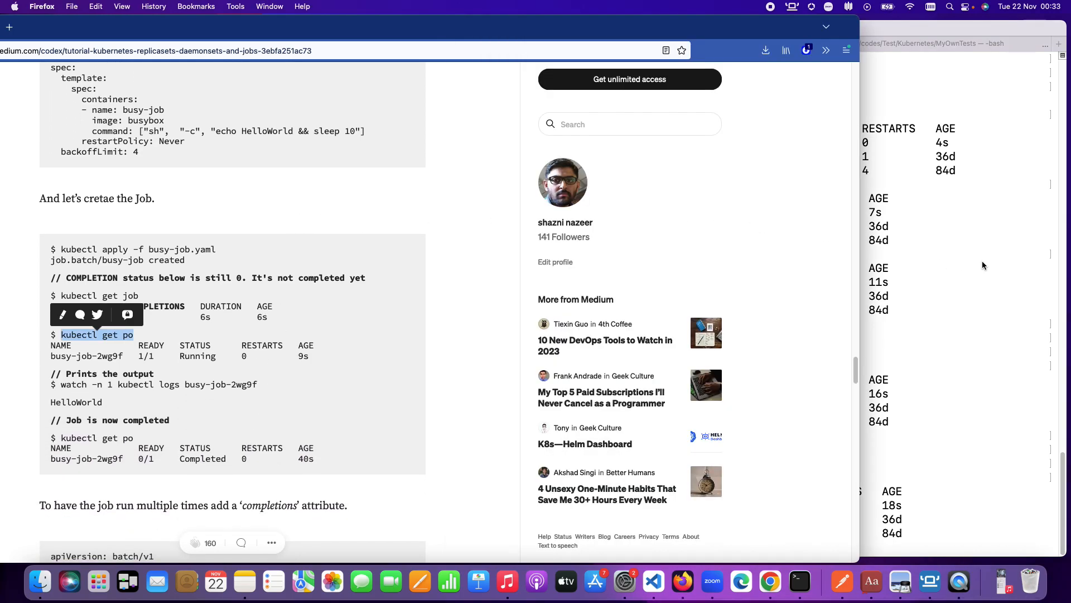
pyautogui.click(982, 260)
pyautogui.click(269, 218)
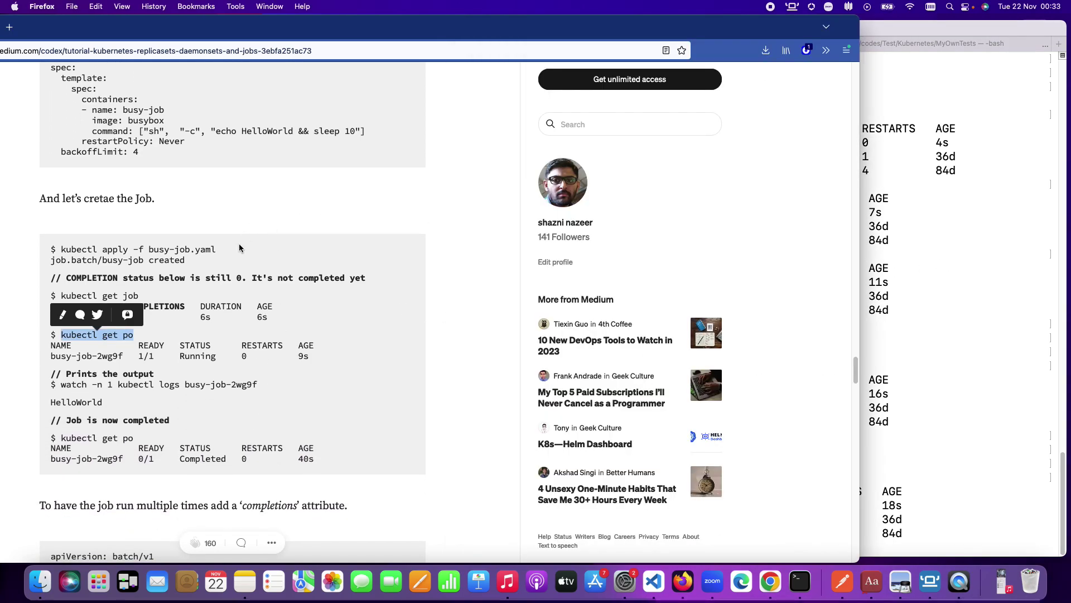
pyautogui.click(41, 345)
pyautogui.click(173, 394)
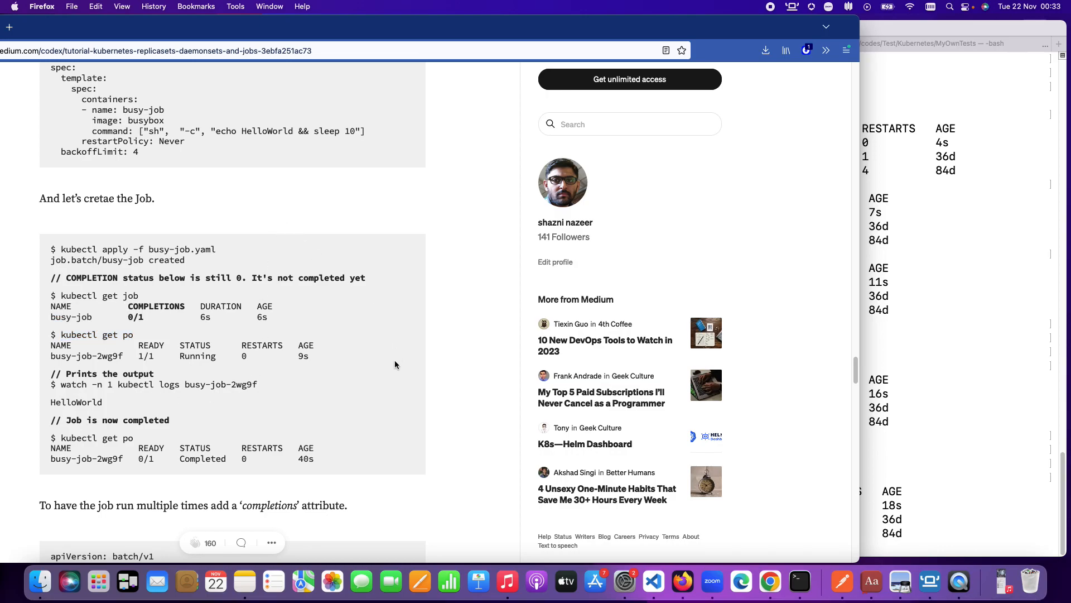
pyautogui.scroll(-1, 395, 360)
pyautogui.scroll(-2, 395, 360)
pyautogui.scroll(-2, 394, 360)
pyautogui.scroll(-1, 395, 360)
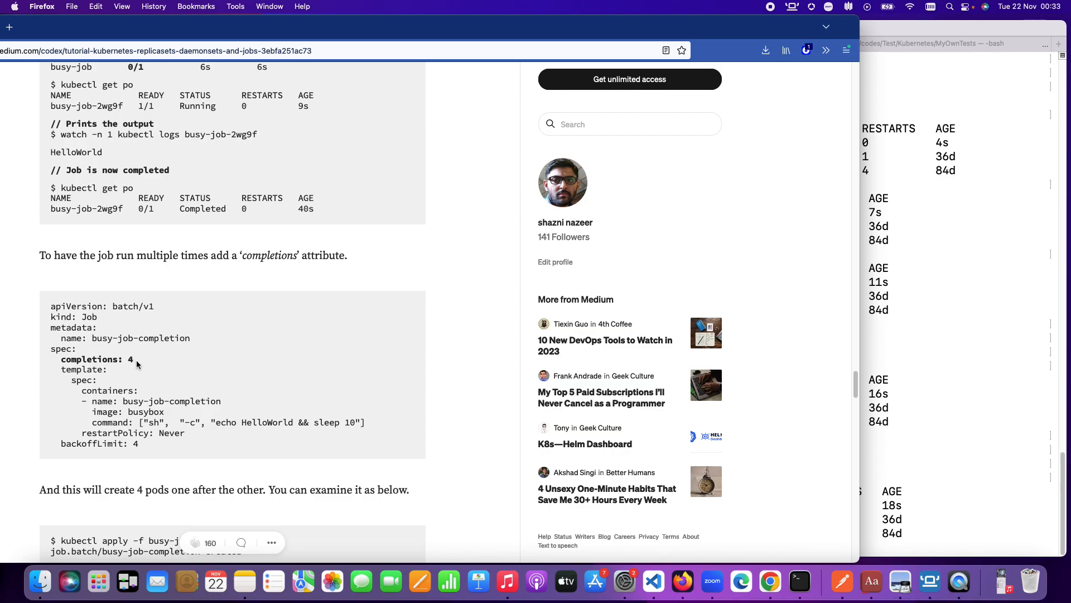
pyautogui.click(960, 337)
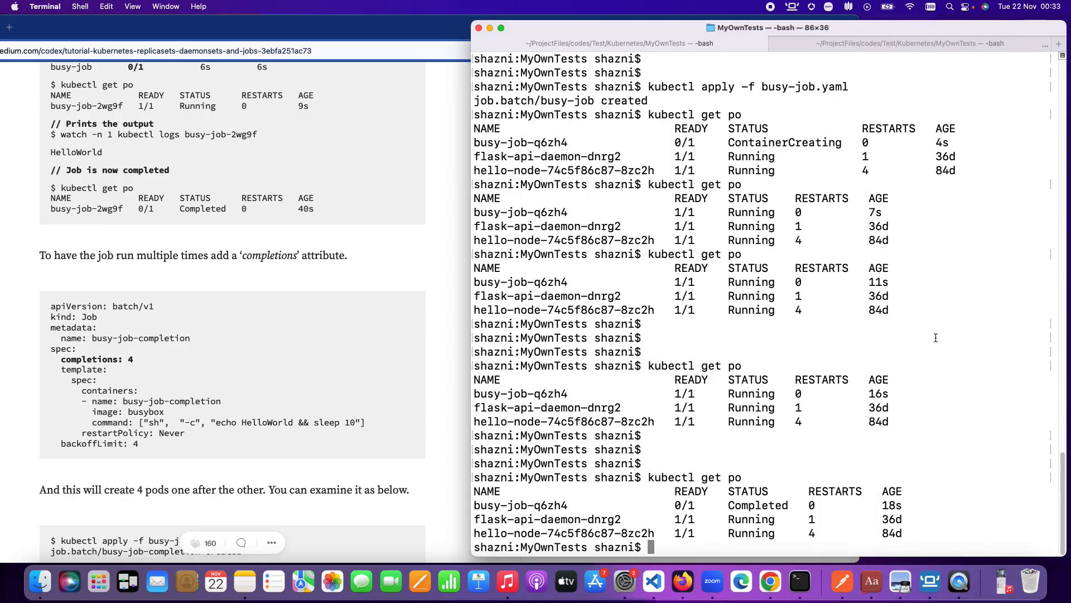
pyautogui.scroll(-5, 359, 401)
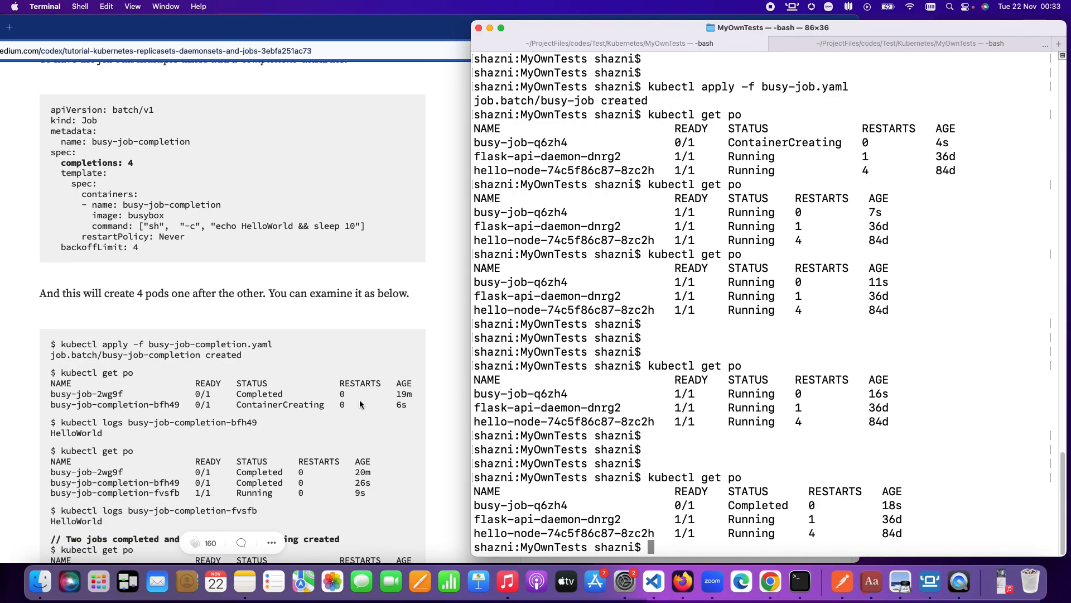
pyautogui.scroll(-2, 359, 400)
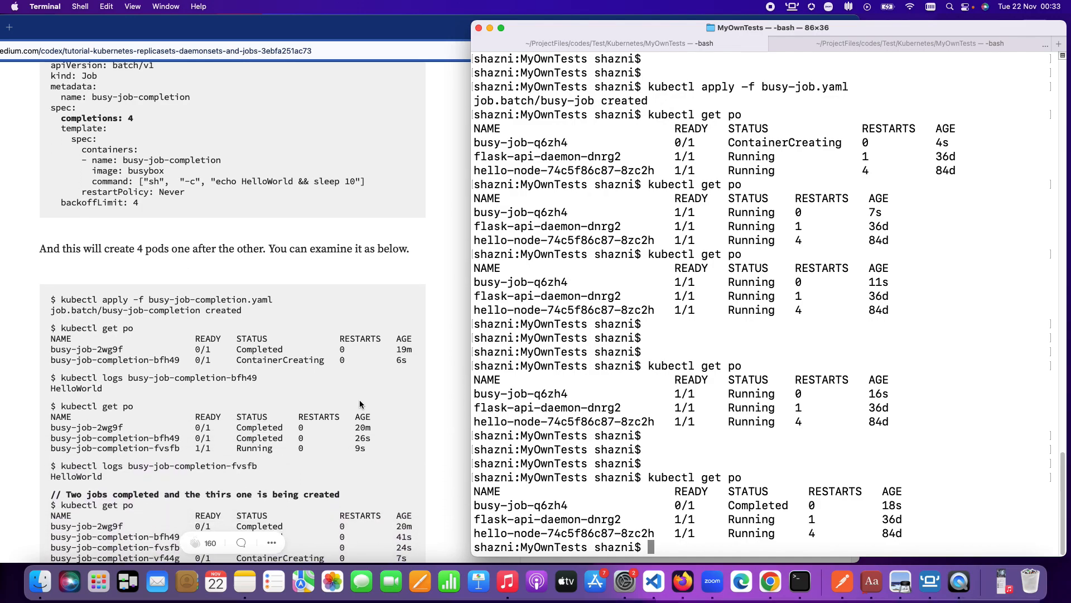
pyautogui.scroll(2, 359, 399)
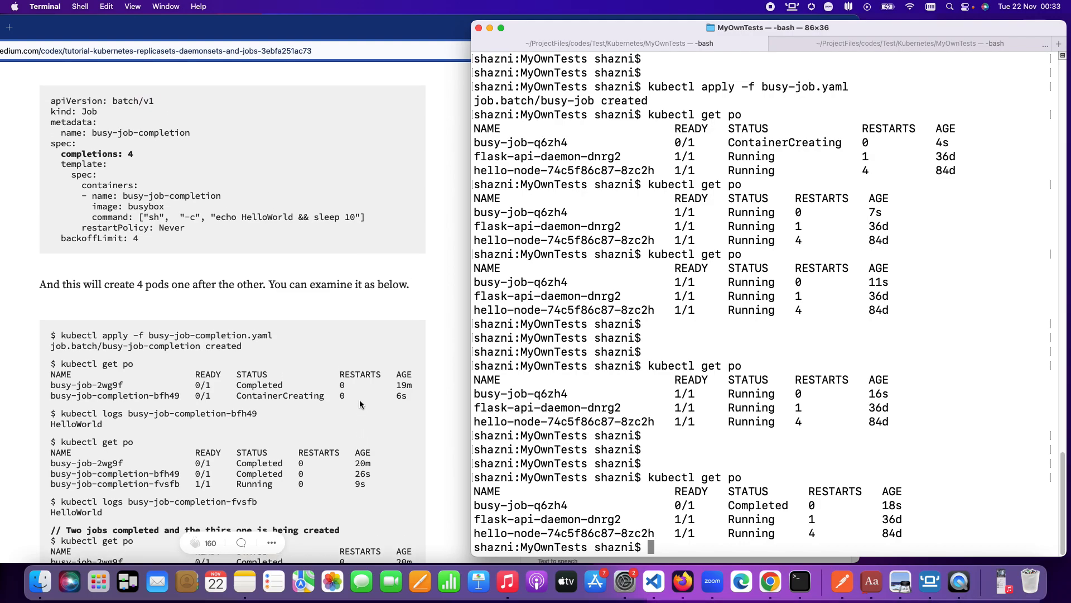
pyautogui.scroll(1, 359, 400)
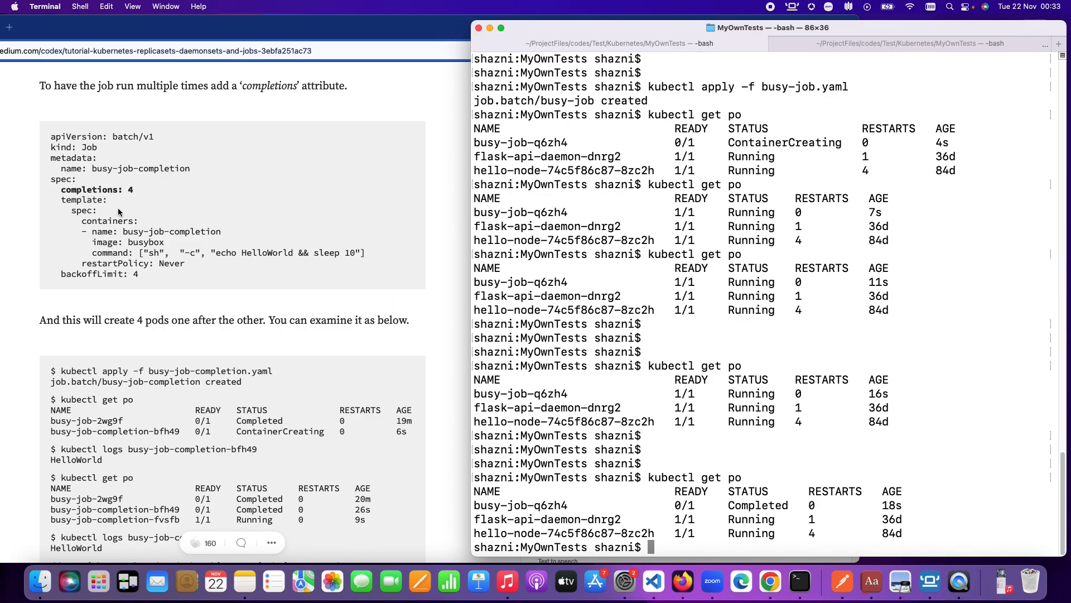
# Select the 'completions: 4' line in the article example and switch to Terminal
pyautogui.click(141, 194)
pyautogui.moveTo(61, 189); pyautogui.dragTo(134, 189)
pyautogui.press('super+c')
pyautogui.click(884, 291)
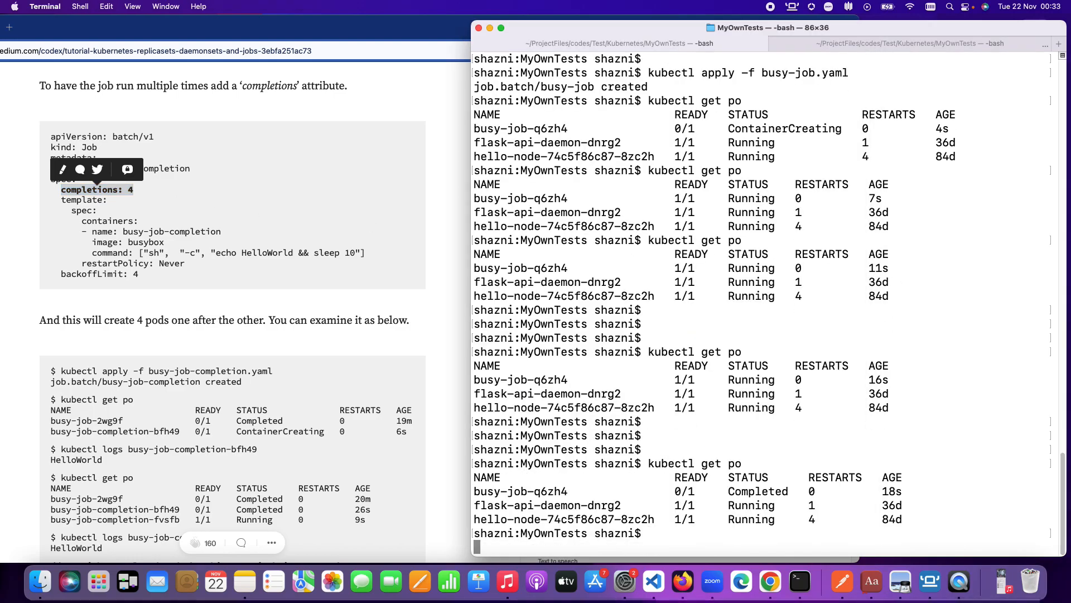
# Run 'cp busy-job.yaml busy-job-completions.yaml'
pyautogui.press('Return')
pyautogui.press('Return')
pyautogui.write('cp busy-job.yaml ')
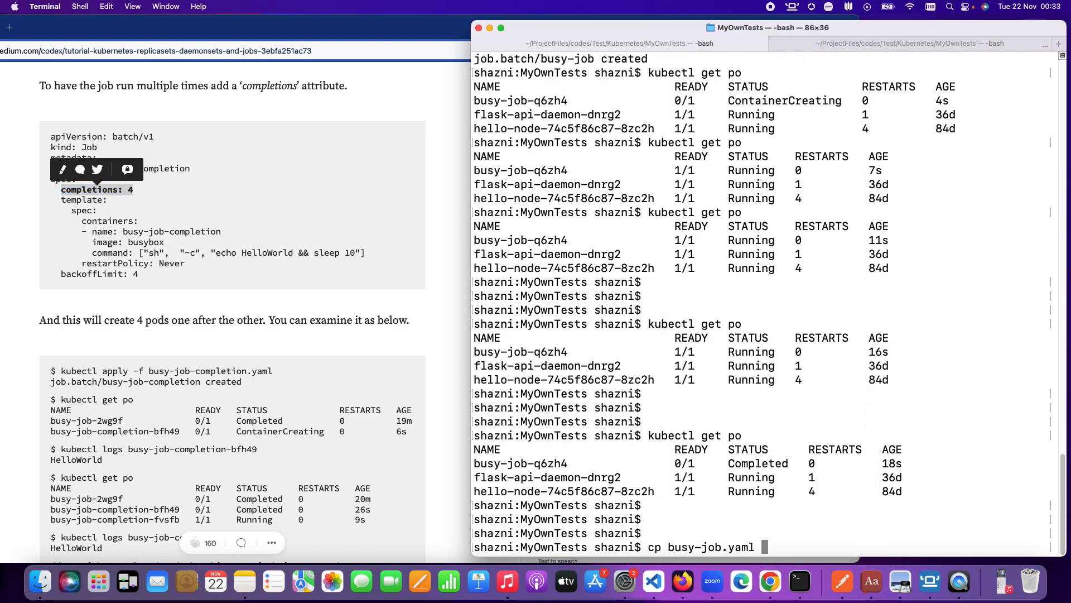
pyautogui.write('busy-job.yaml')
pyautogui.press('BackSpace')
pyautogui.press('BackSpace')
pyautogui.press('BackSpace')
pyautogui.write('-job-')
pyautogui.write('complete')
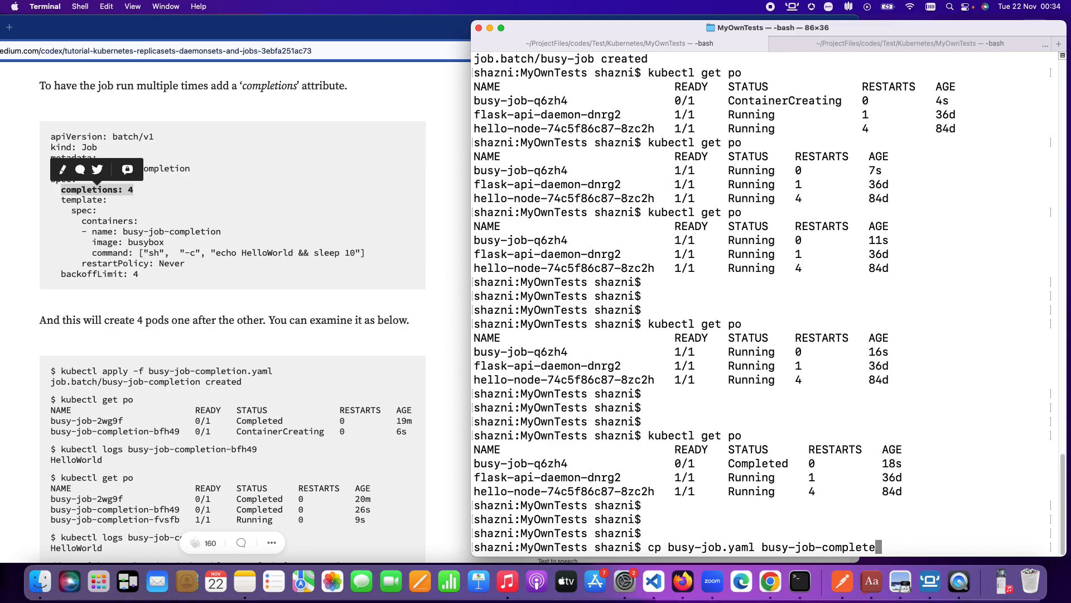
pyautogui.press('BackSpace')
pyautogui.write('ions.yaml')
pyautogui.press('Return')
pyautogui.write('vi busy-job')
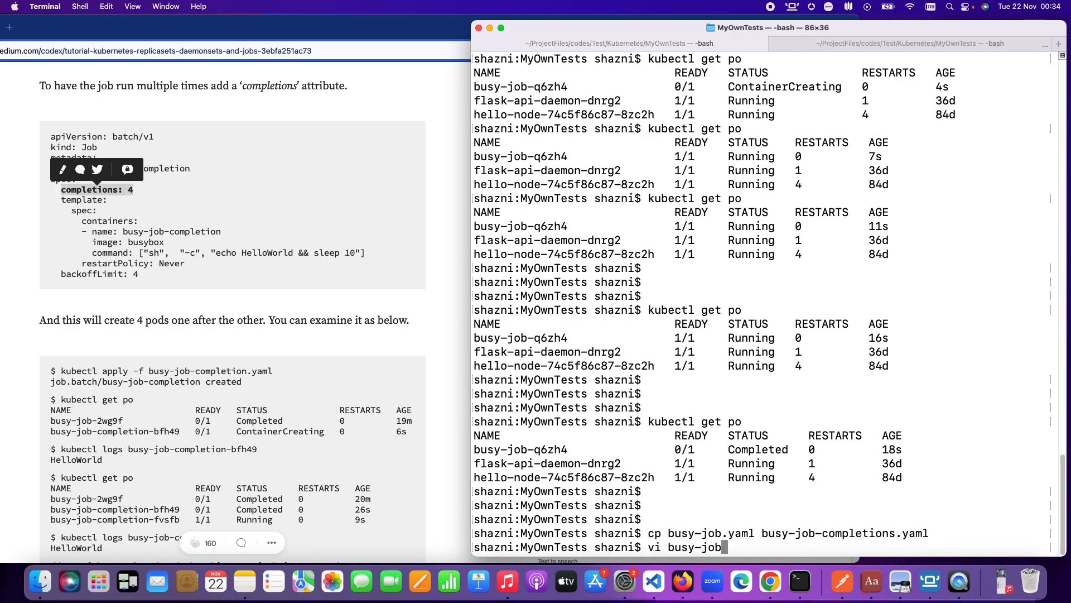
pyautogui.write('-completions.yaml')
# In vi, paste 'completions: 4' on a new line under spec in busy-job-completions.yaml and save with :wq
pyautogui.press('Return')
pyautogui.press('j')
pyautogui.press('j')
pyautogui.press('j')
pyautogui.press('j')
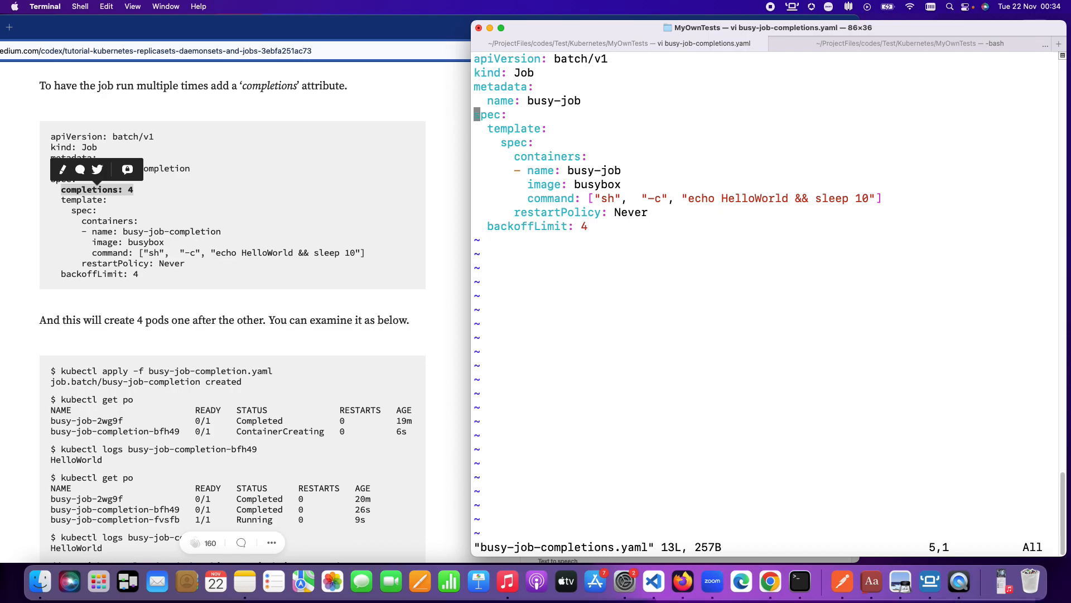
pyautogui.press('o')
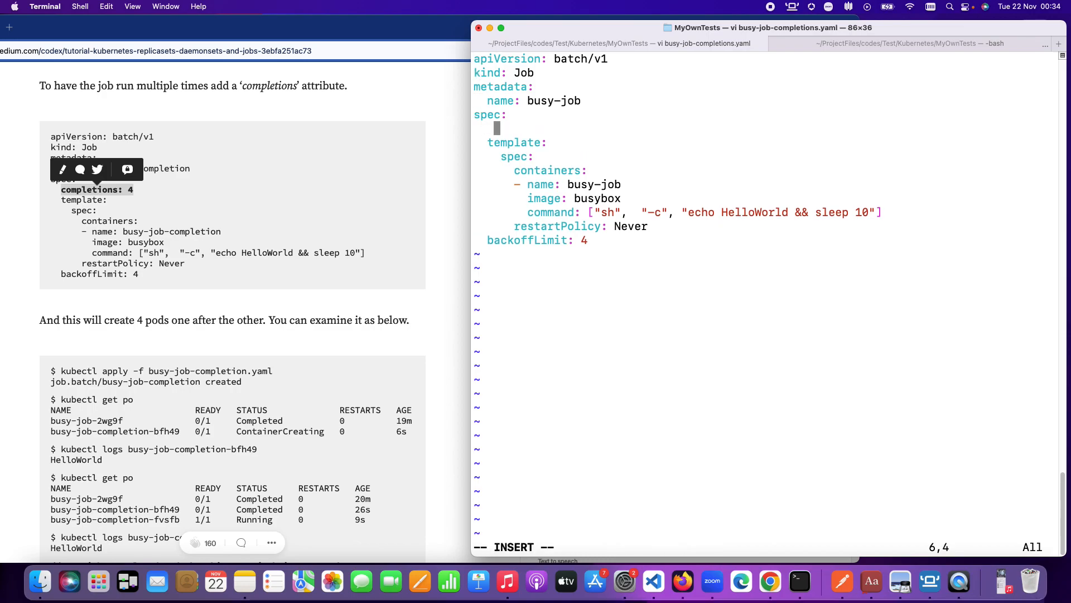
pyautogui.press('super+v')
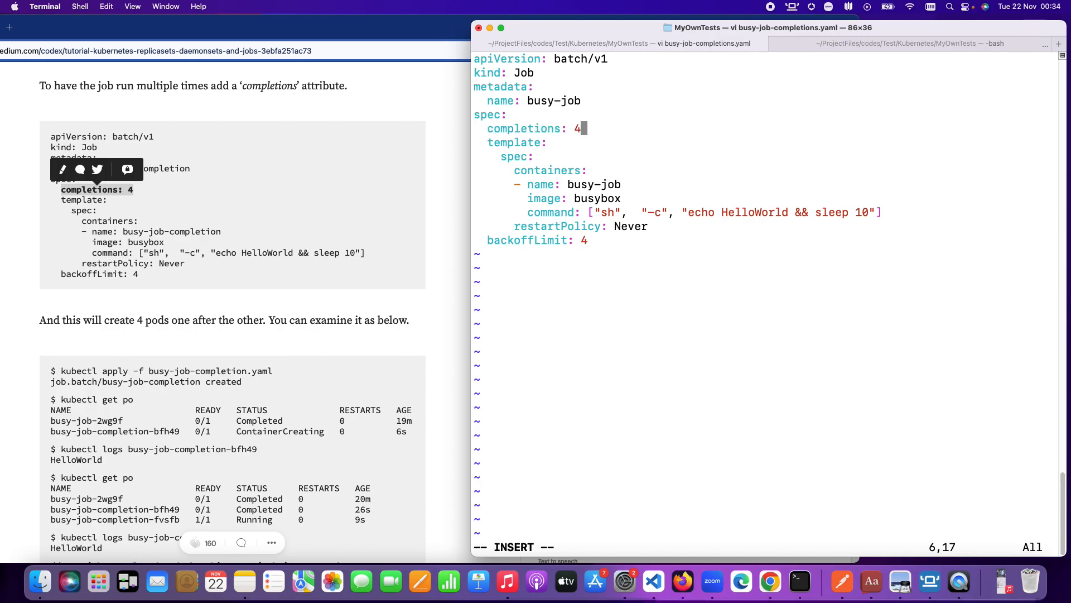
pyautogui.press('Escape')
pyautogui.write(':wq')
pyautogui.press('Return')
pyautogui.press('Return')
pyautogui.press('Return')
pyautogui.press('Return')
pyautogui.press('Up')
pyautogui.press('Up')
pyautogui.press('Up')
pyautogui.press('Up')
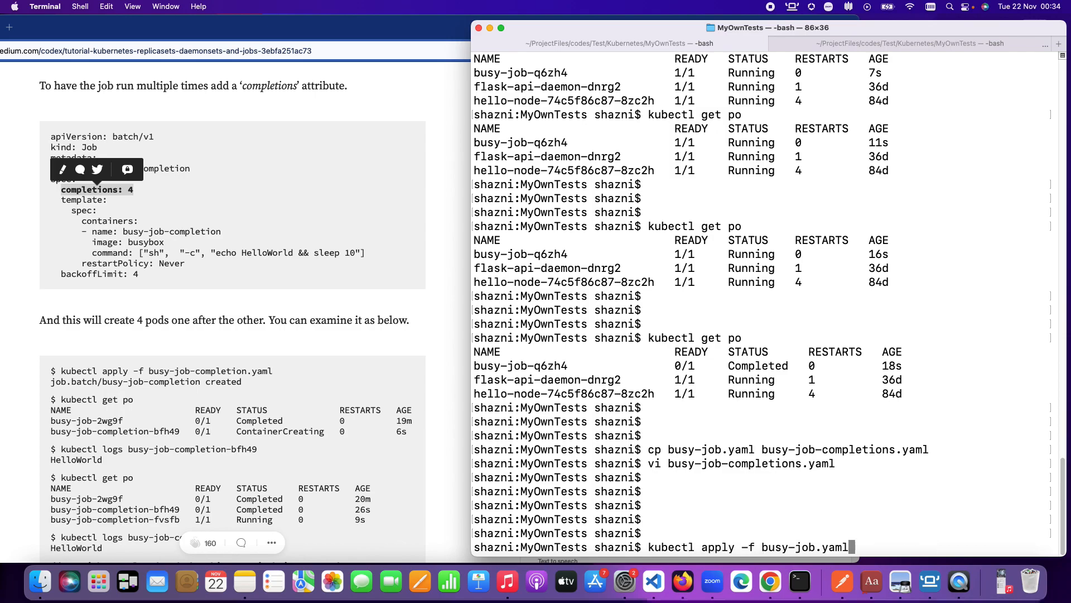
# Run 'kubectl apply -f busy-job-completions.yaml', which fails with an immutable field error
pyautogui.press('BackSpace')
pyautogui.press('BackSpace')
pyautogui.press('BackSpace')
pyautogui.press('BackSpace')
pyautogui.press('BackSpace')
pyautogui.write('-c')
pyautogui.press('Tab')
pyautogui.press('Return')
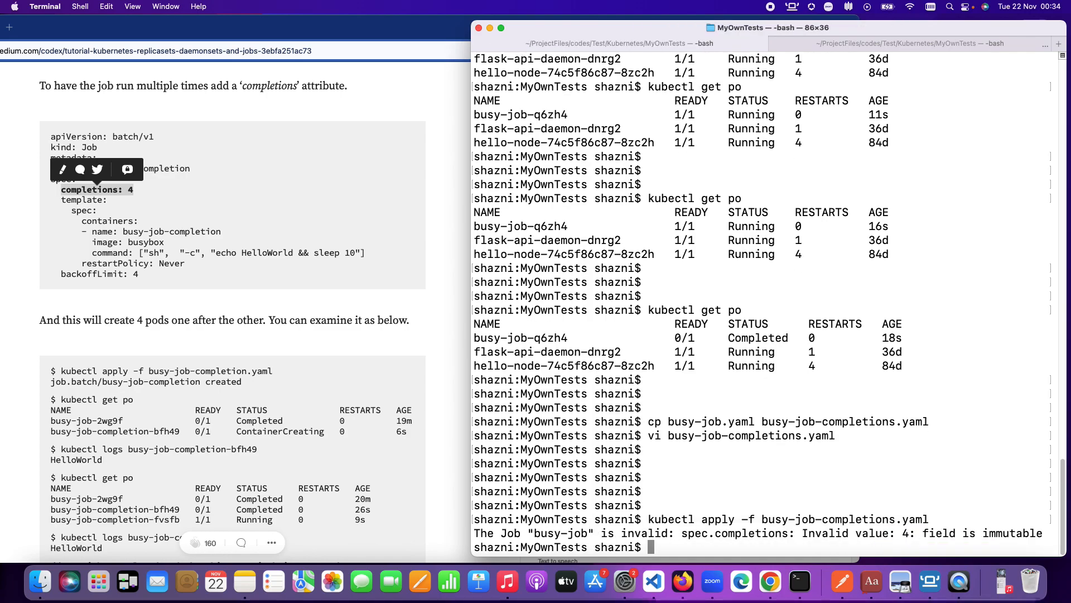
# Run 'kubectl delete job busy-job' and list pods, leaving only two pods
pyautogui.press('Up')
pyautogui.press('Up')
pyautogui.press('Down')
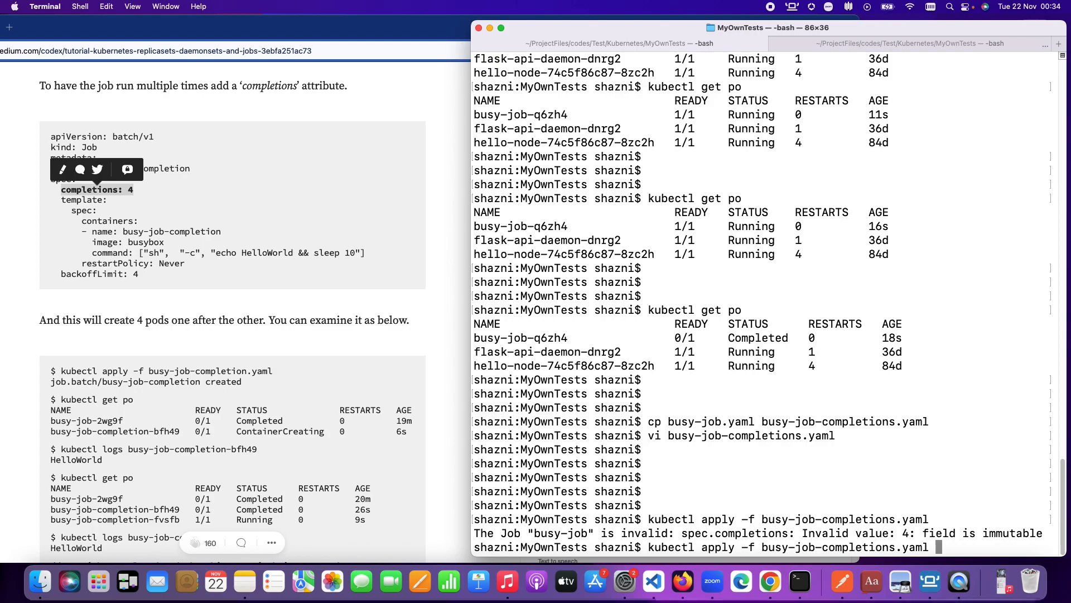
pyautogui.press('Up')
pyautogui.press('Up')
pyautogui.press('Up')
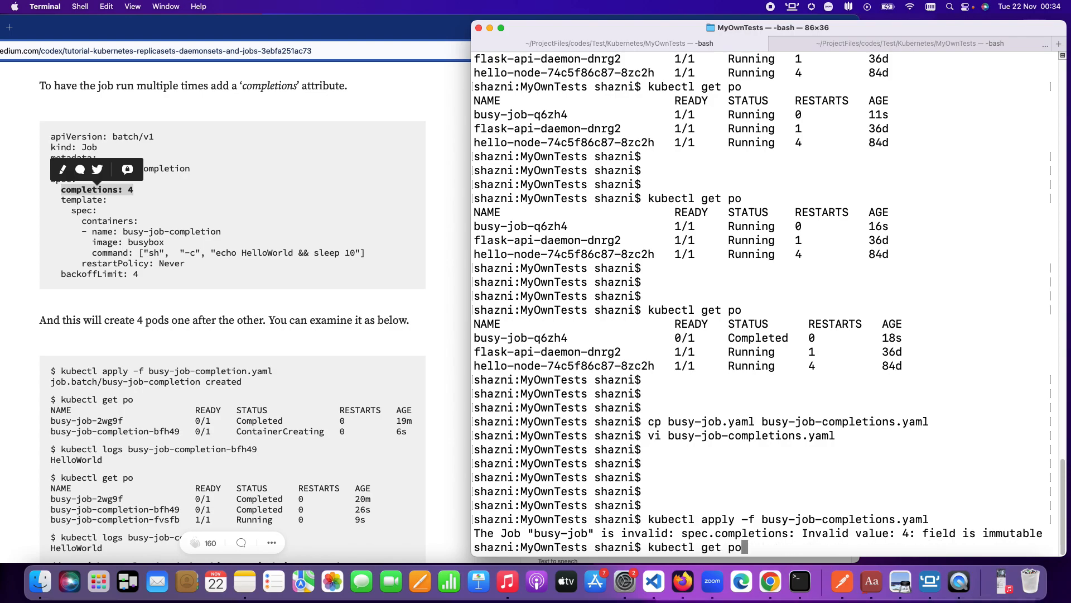
pyautogui.press('Up')
pyautogui.press('Up')
pyautogui.press('Return')
pyautogui.press('Return')
pyautogui.press('Return')
pyautogui.press('Return')
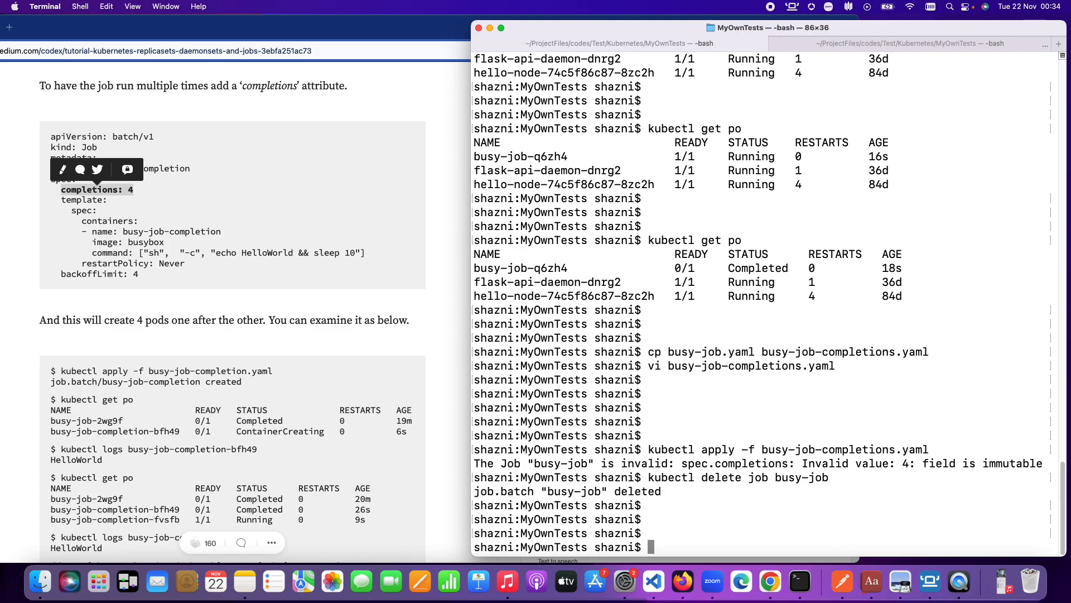
pyautogui.write('kubectl get po')
pyautogui.press('Return')
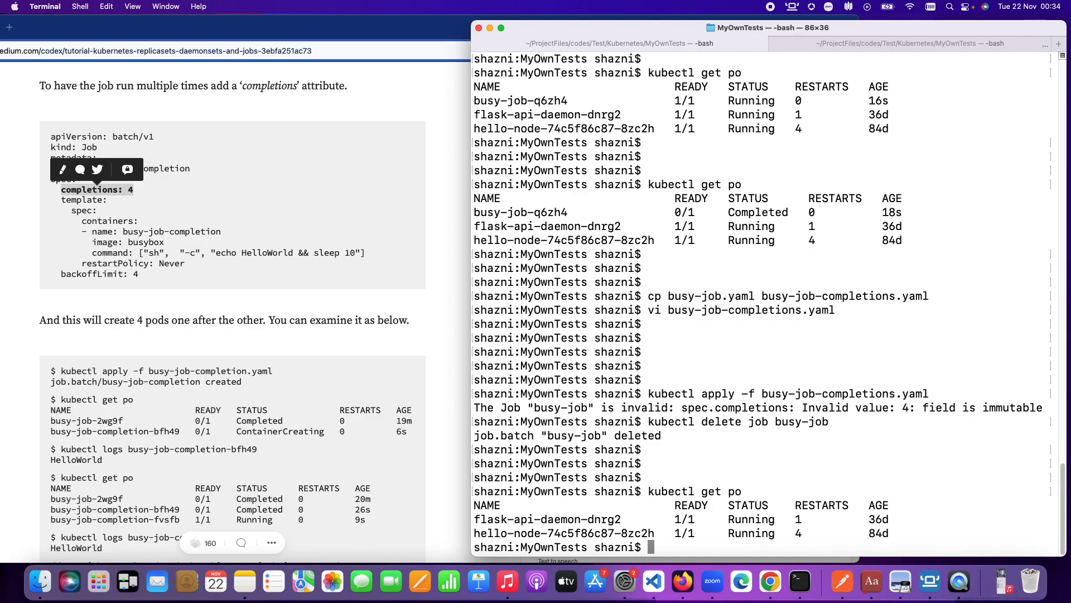
pyautogui.press('Return')
pyautogui.press('Return')
pyautogui.press('Return')
pyautogui.press('Return')
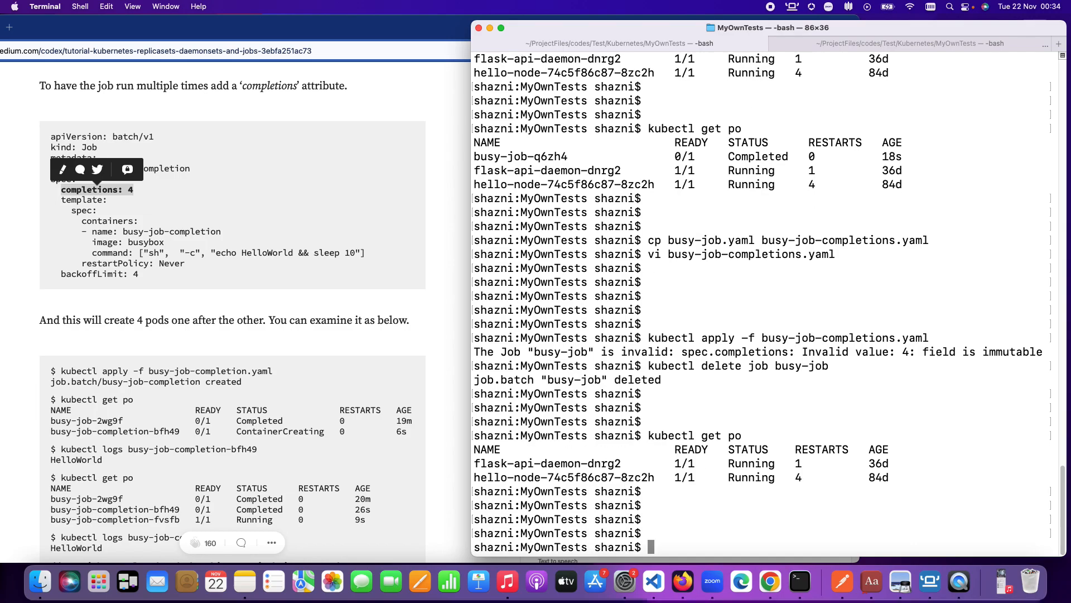
pyautogui.write('kubectl apply -f busy')
# Apply busy-job-completions.yaml and list pods to see the new job's pod
pyautogui.press('Tab')
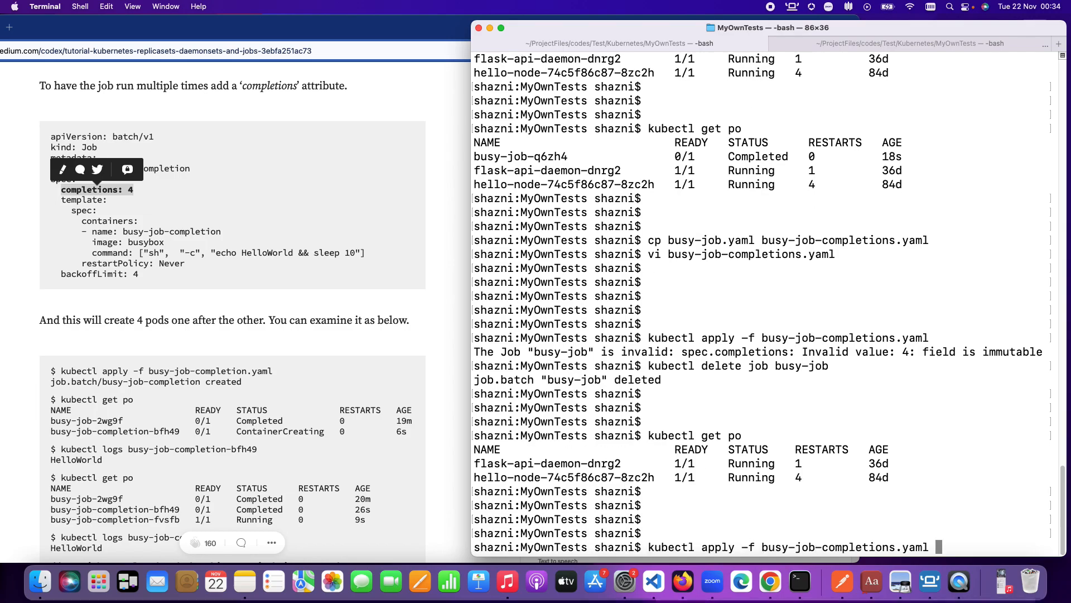
pyautogui.press('Return')
pyautogui.press('Return')
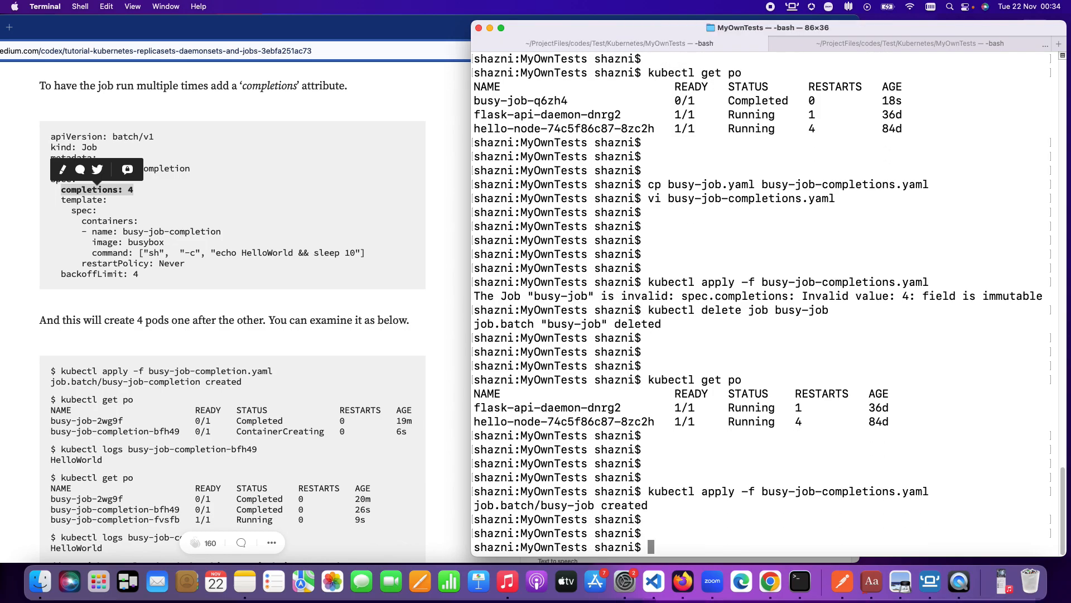
pyautogui.press('Return')
pyautogui.press('Return')
pyautogui.write('kubectl get po')
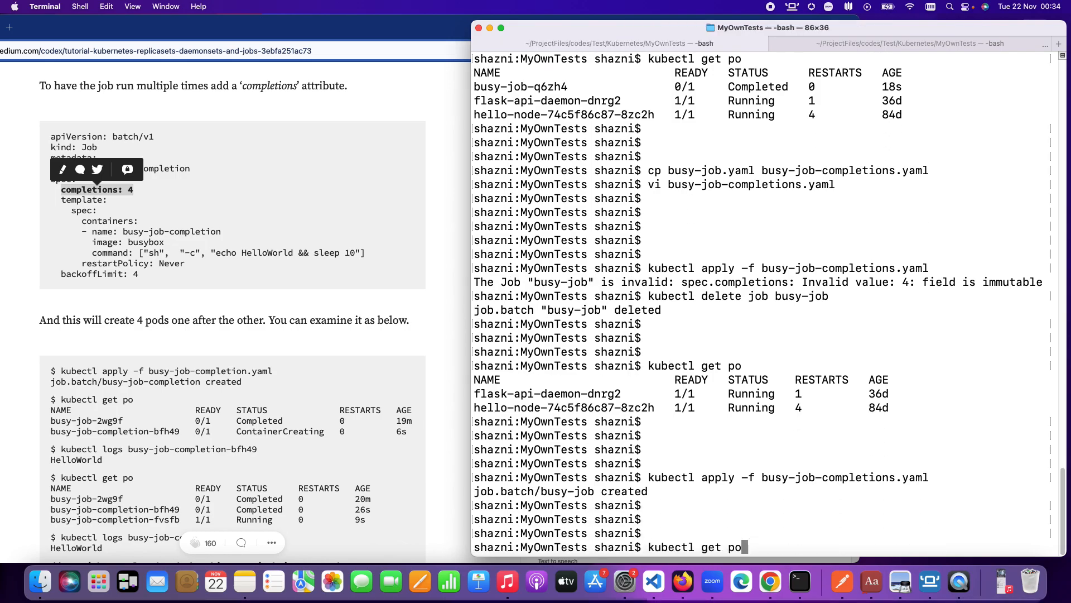
pyautogui.press('Return')
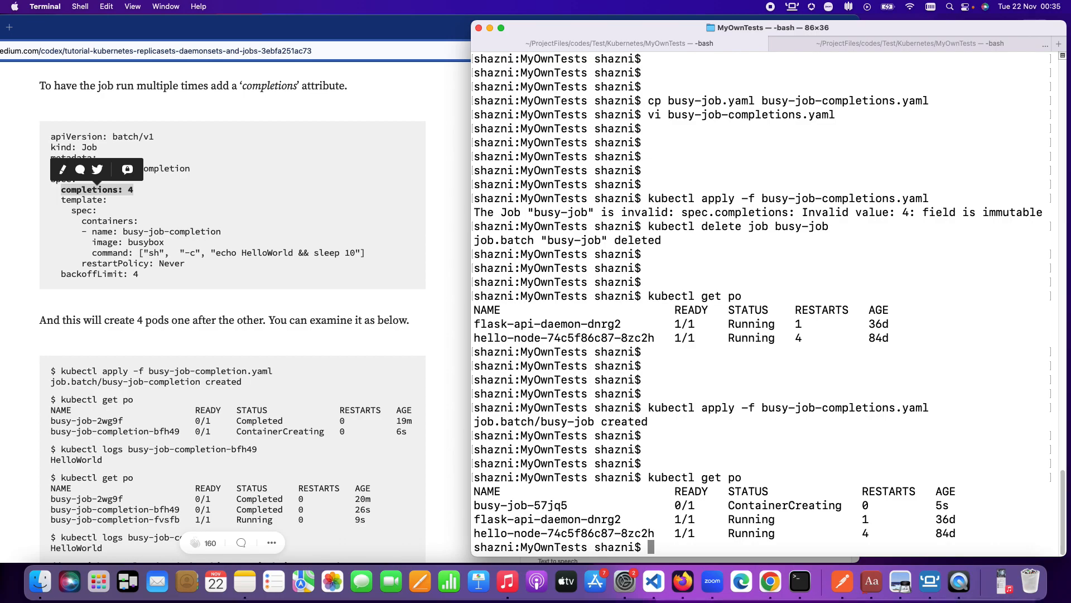
pyautogui.press('Up')
pyautogui.press('Return')
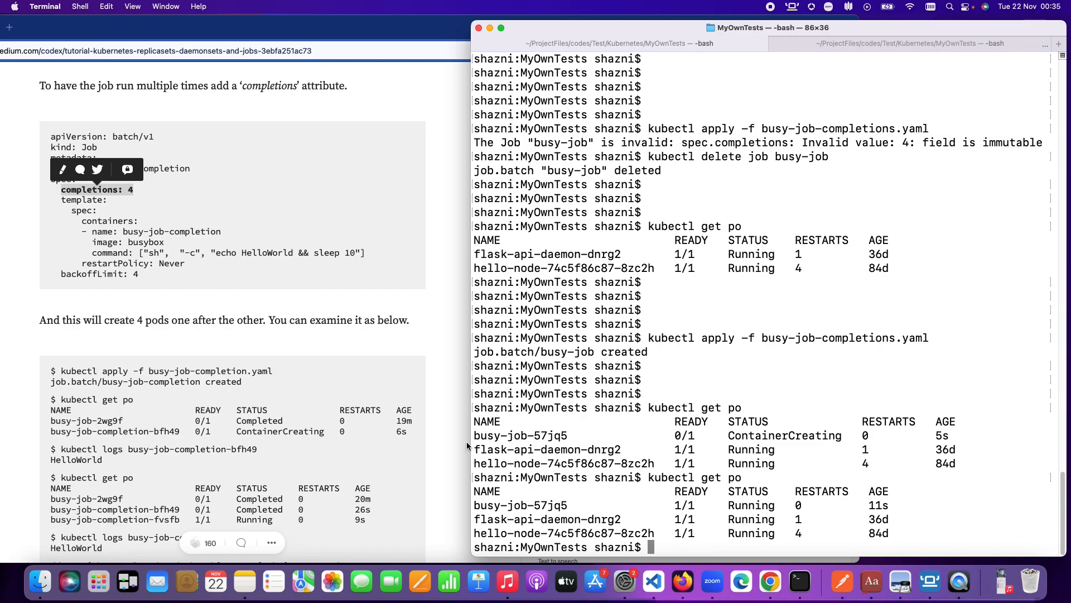
pyautogui.scroll(-3, 335, 389)
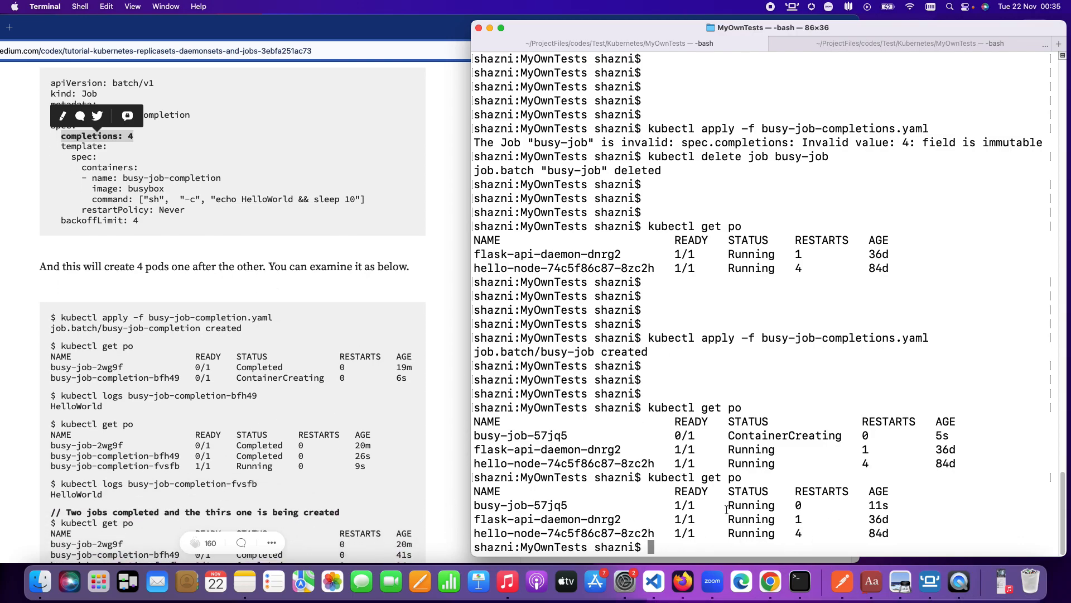
pyautogui.write('kubectl ')
pyautogui.write('log')
pyautogui.write('s')
# Run 'kubectl logs busy-job-57jq5' to show its HelloWorld output
pyautogui.moveTo(567, 436); pyautogui.dragTo(468, 437)
pyautogui.press('super+c')
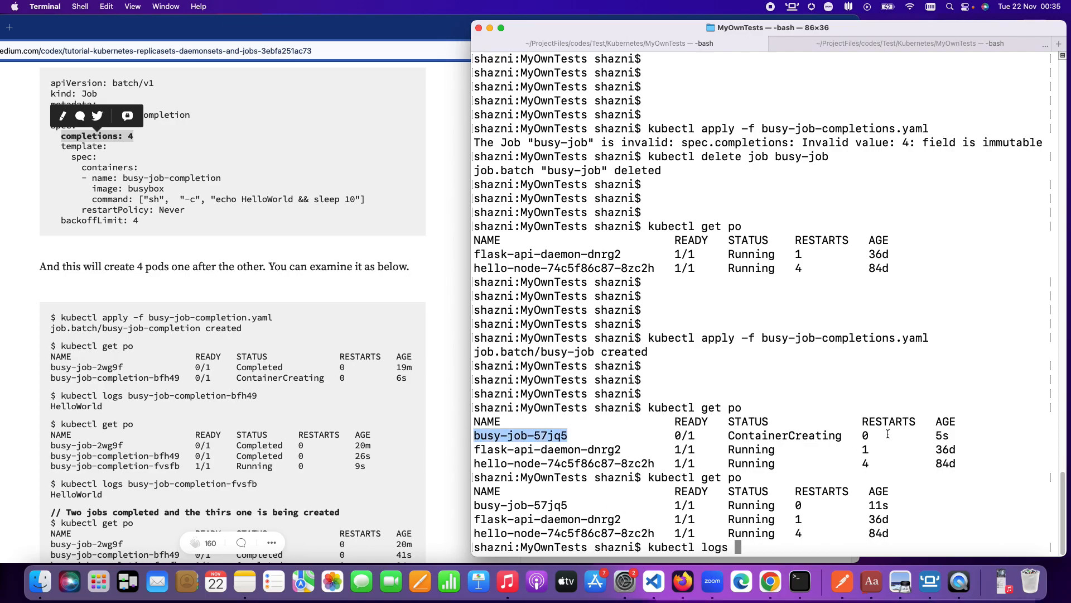
pyautogui.click(897, 429)
pyautogui.press('super+v')
pyautogui.press('Return')
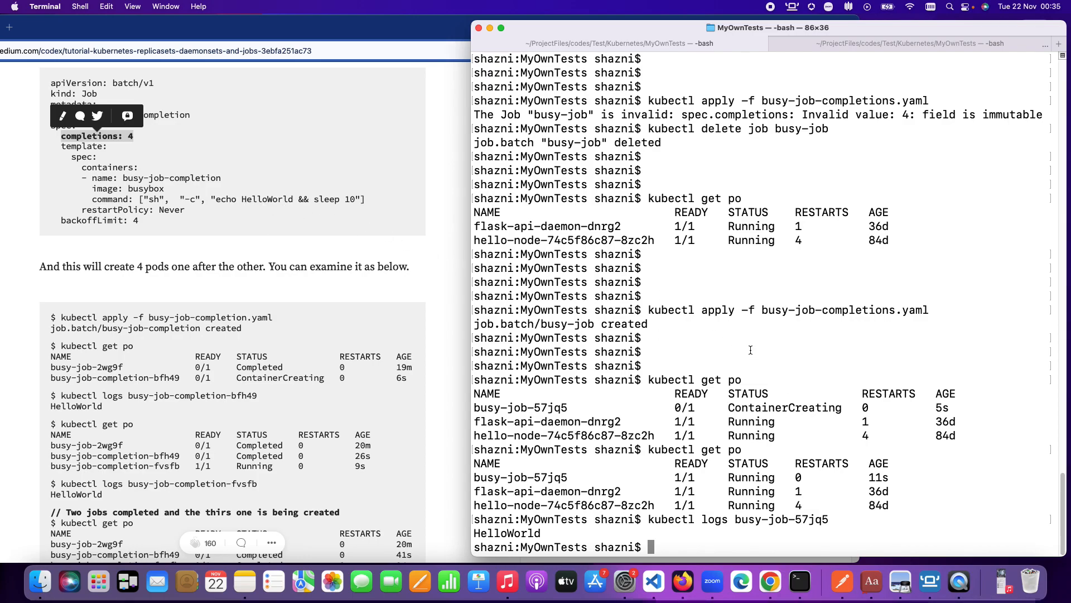
# Rerun 'kubectl get po' twice, showing three pods Completed and a fourth being created
pyautogui.press('Up')
pyautogui.press('Up')
pyautogui.press('Return')
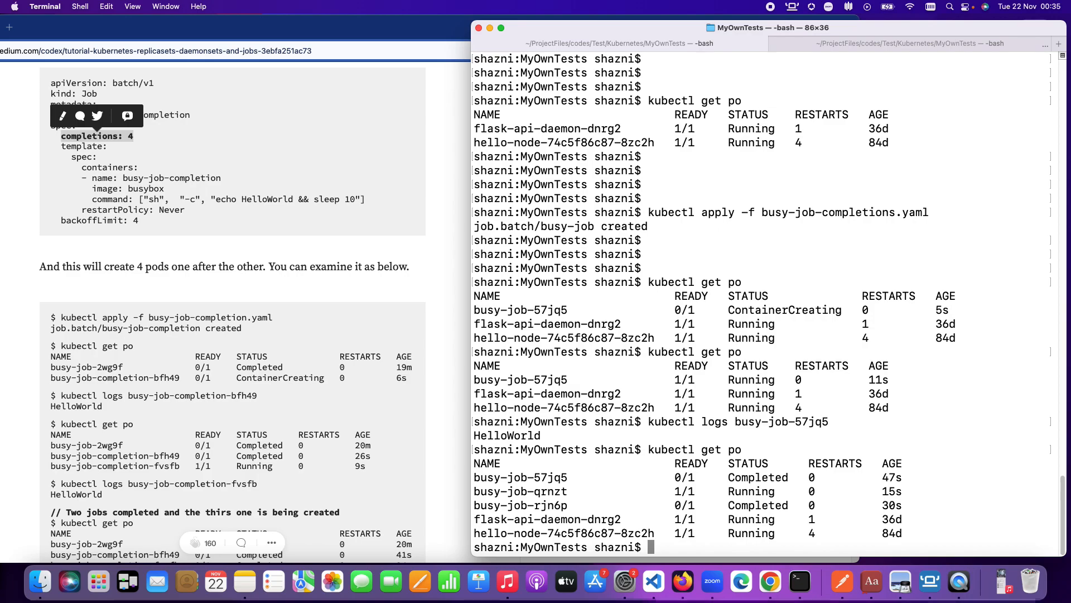
pyautogui.press('Up')
pyautogui.press('Return')
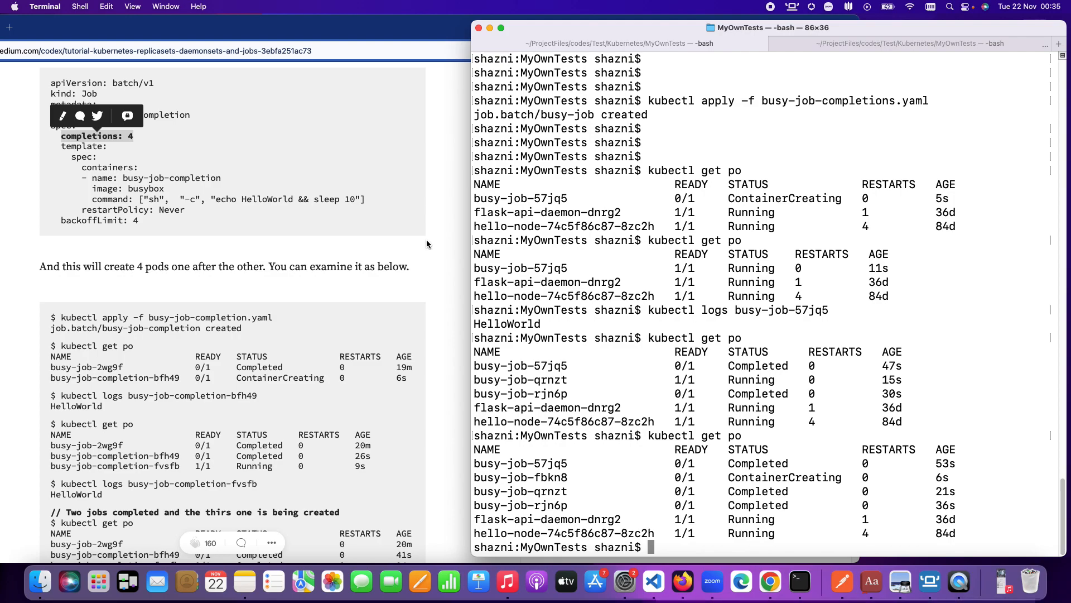
pyautogui.scroll(-5, 249, 304)
pyautogui.scroll(-3, 247, 302)
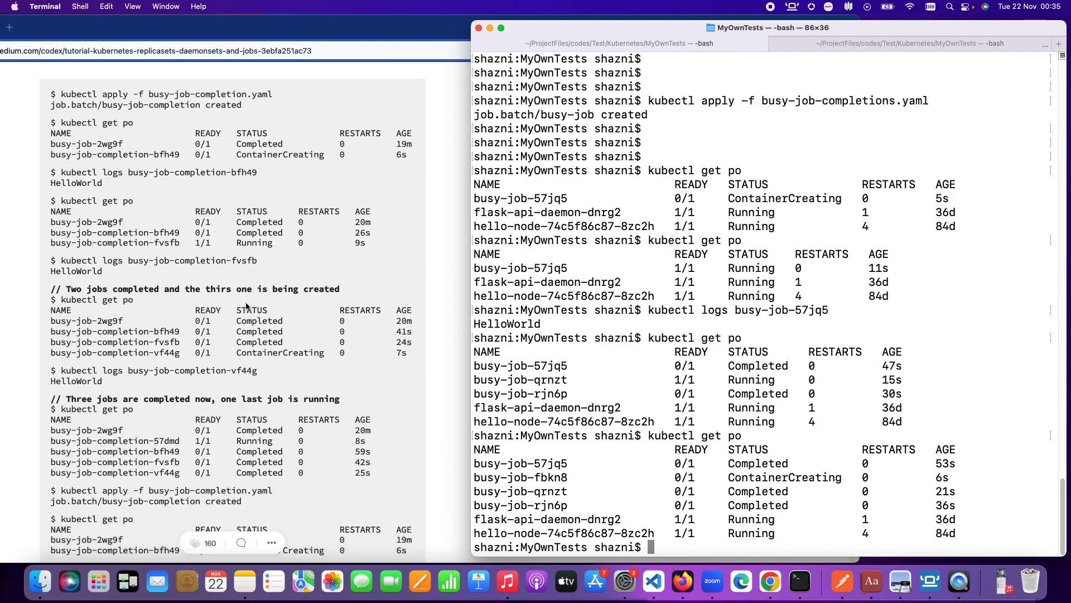
pyautogui.scroll(-3, 273, 311)
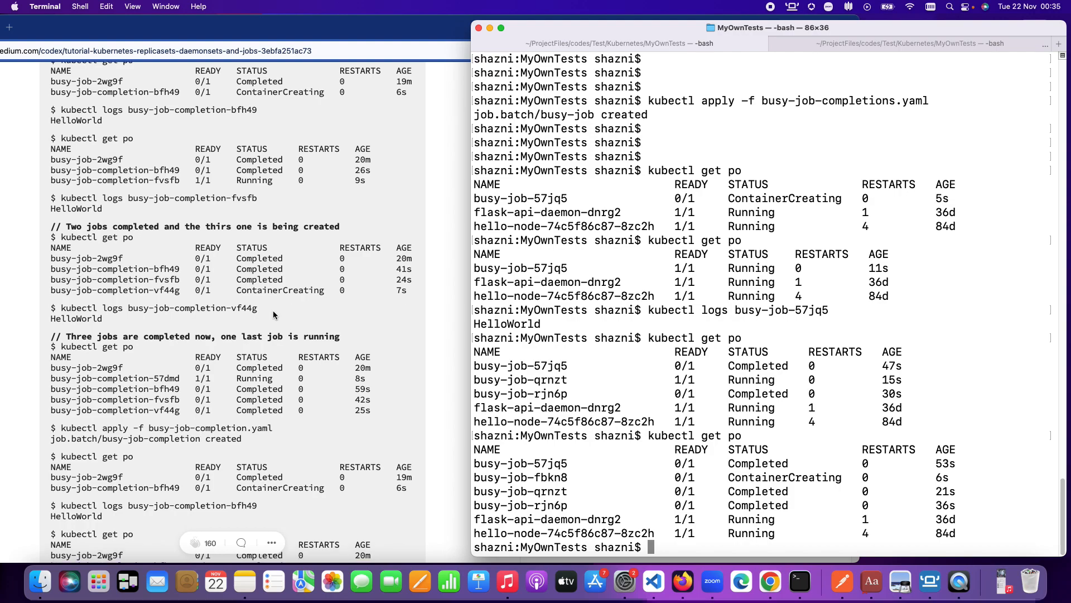
pyautogui.scroll(-5, 273, 310)
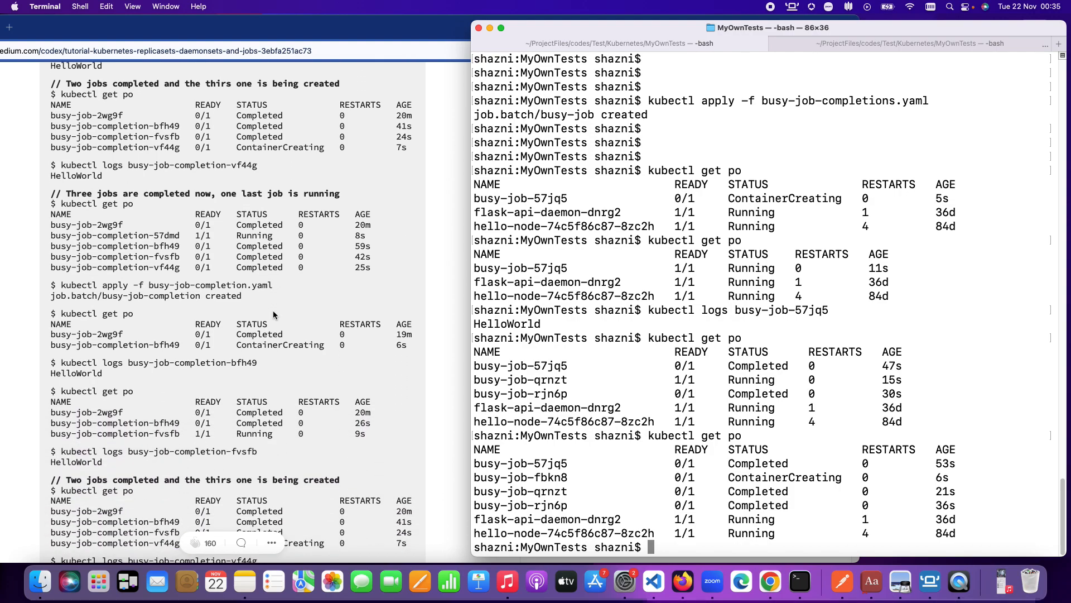
pyautogui.write('kubectl get po')
# List the pods with kubectl get po, showing all four busy-job pods Completed
pyautogui.press('Return')
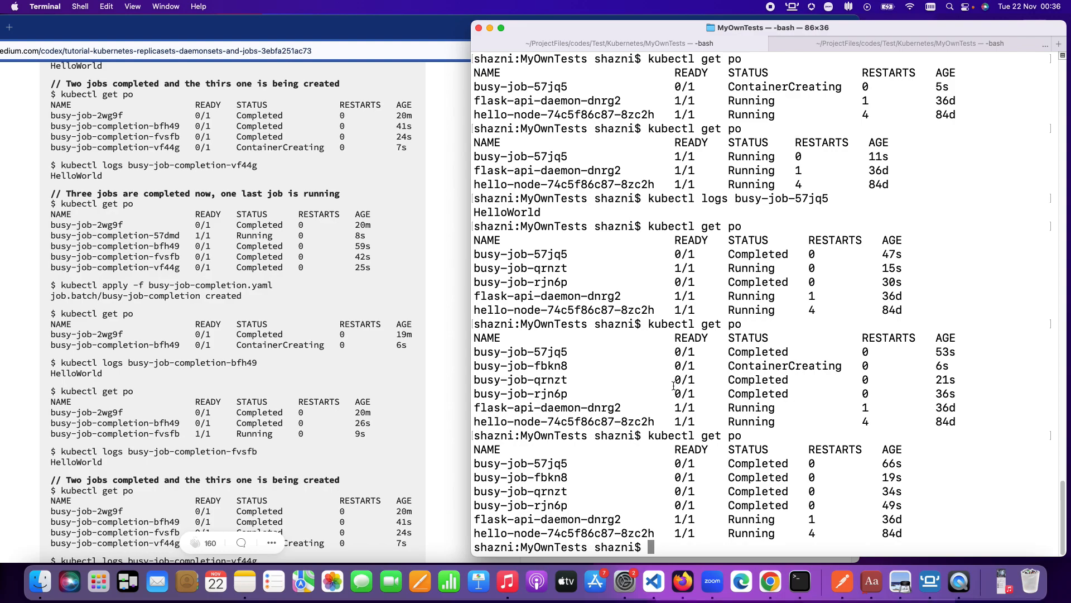
pyautogui.scroll(-3, 268, 405)
pyautogui.scroll(-5, 267, 405)
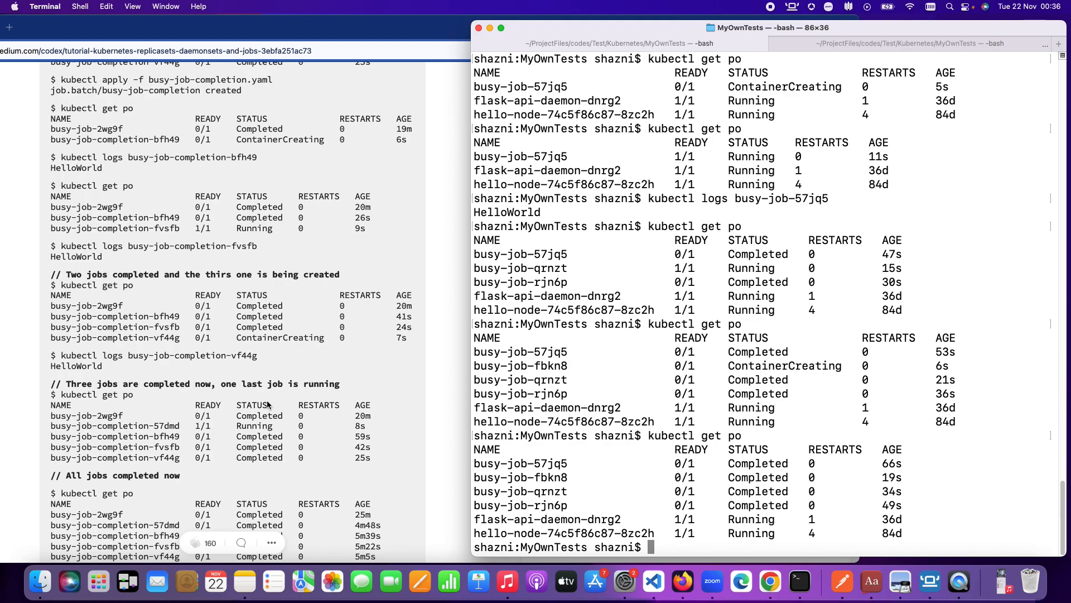
pyautogui.scroll(-3, 267, 406)
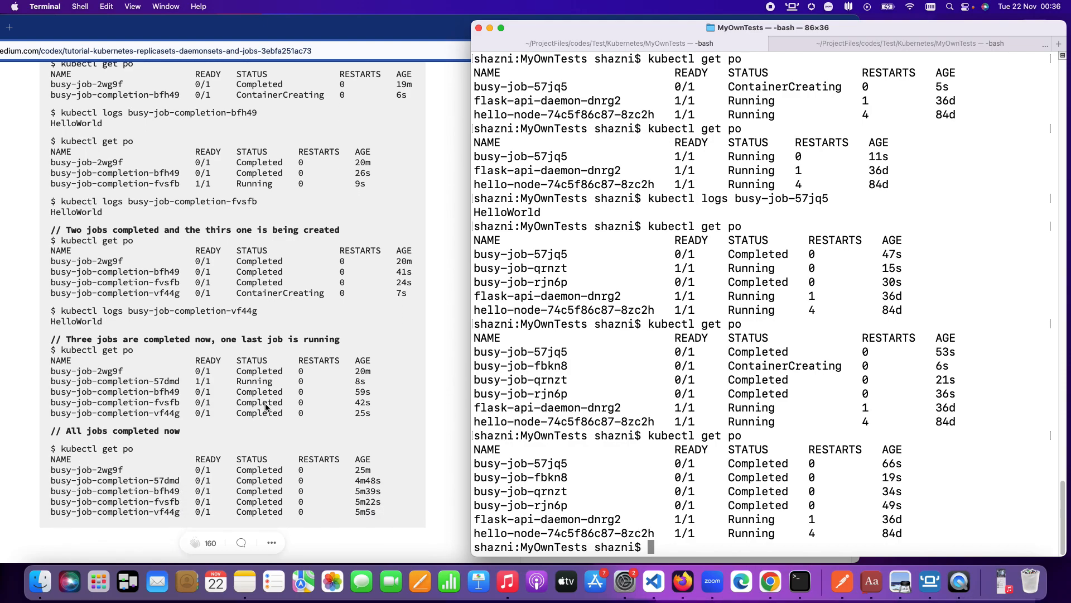
# List the jobs with kubectl get jobs, confirming busy-job at 4/4 completions
pyautogui.press('Return')
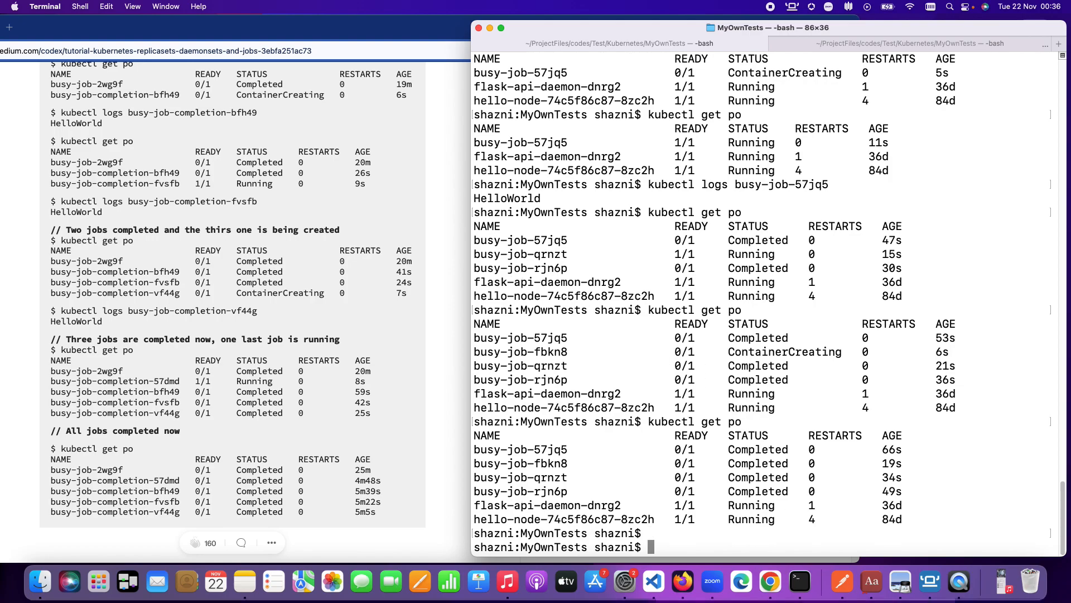
pyautogui.press('Return')
pyautogui.press('Return')
pyautogui.write('kubectl get jobs')
pyautogui.press('Return')
# Delete the busy-job Job with kubectl delete job busy-job
pyautogui.press('Return')
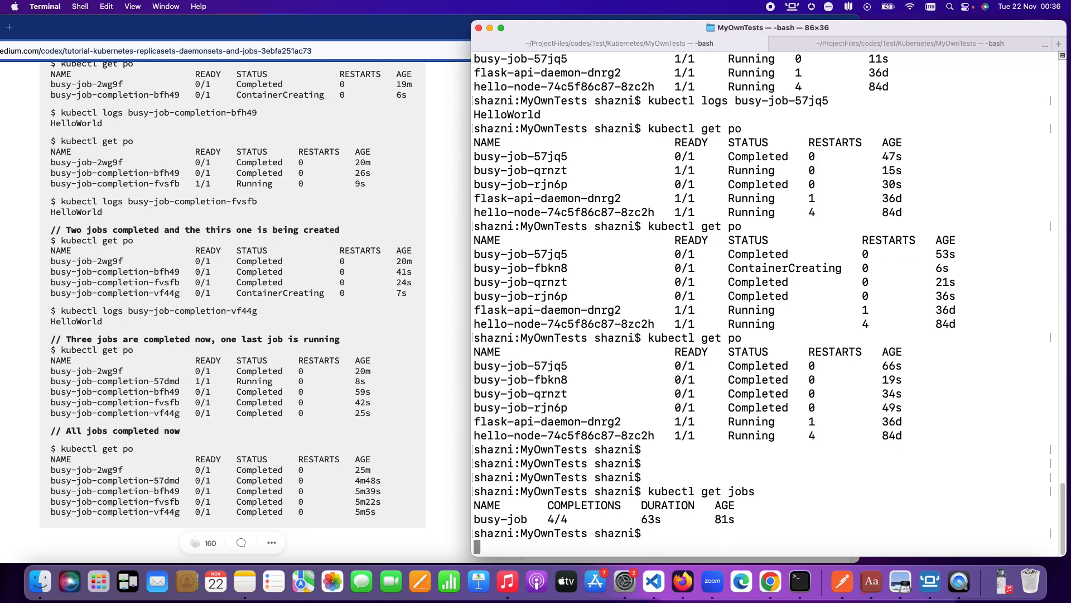
pyautogui.press('Return')
pyautogui.press('Return')
pyautogui.press('Up')
pyautogui.press('BackSpace')
pyautogui.press('BackSpace')
pyautogui.press('BackSpace')
pyautogui.press('BackSpace')
pyautogui.press('BackSpace')
pyautogui.press('BackSpace')
pyautogui.write('delete job')
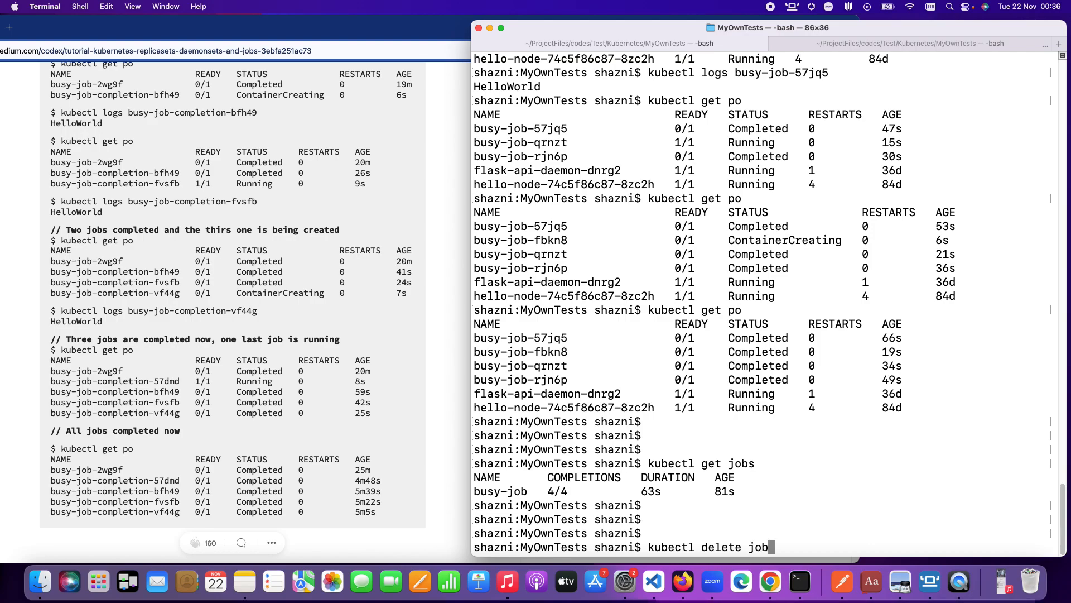
pyautogui.write(' busy-job')
pyautogui.press('Return')
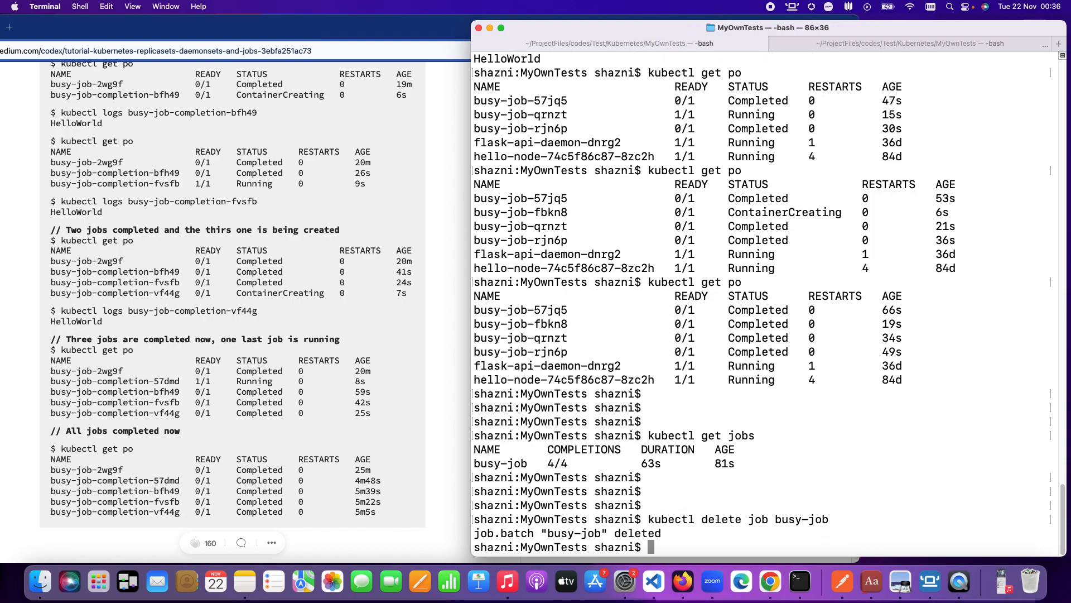
# List the pods again, leaving only the flask-api-daemon and hello-node pods
pyautogui.press('Return')
pyautogui.press('Return')
pyautogui.press('Return')
pyautogui.write('kubectl get jobs')
pyautogui.press('BackSpace')
pyautogui.press('BackSpace')
pyautogui.press('BackSpace')
pyautogui.write('po')
pyautogui.press('Return')
pyautogui.press('Return')
pyautogui.press('Return')
pyautogui.press('Return')
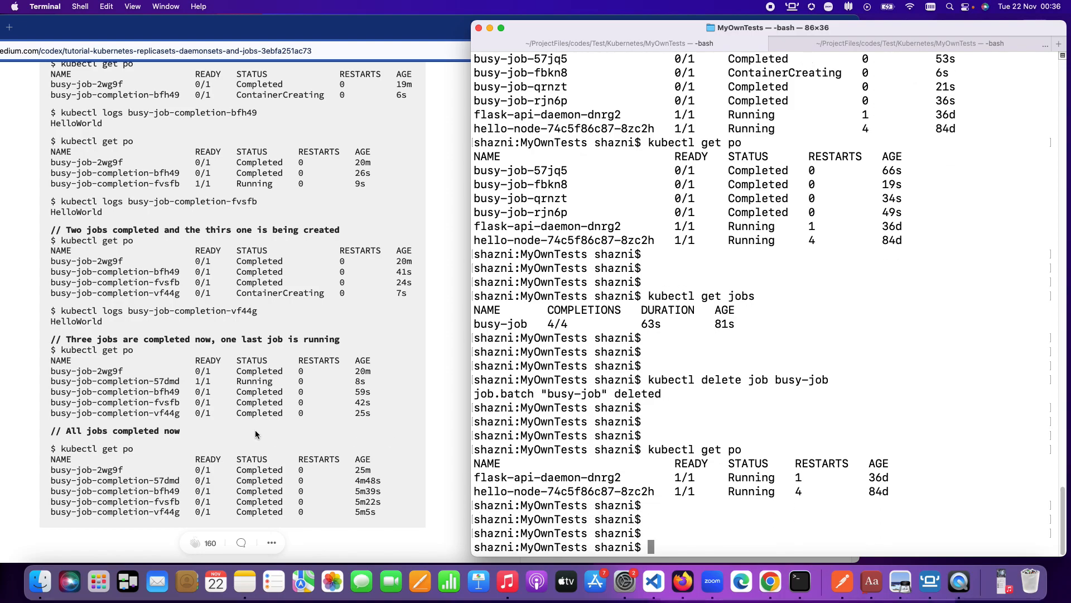
pyautogui.scroll(-2, 257, 435)
pyautogui.scroll(-5, 255, 430)
pyautogui.scroll(-5, 255, 429)
pyautogui.scroll(-3, 255, 430)
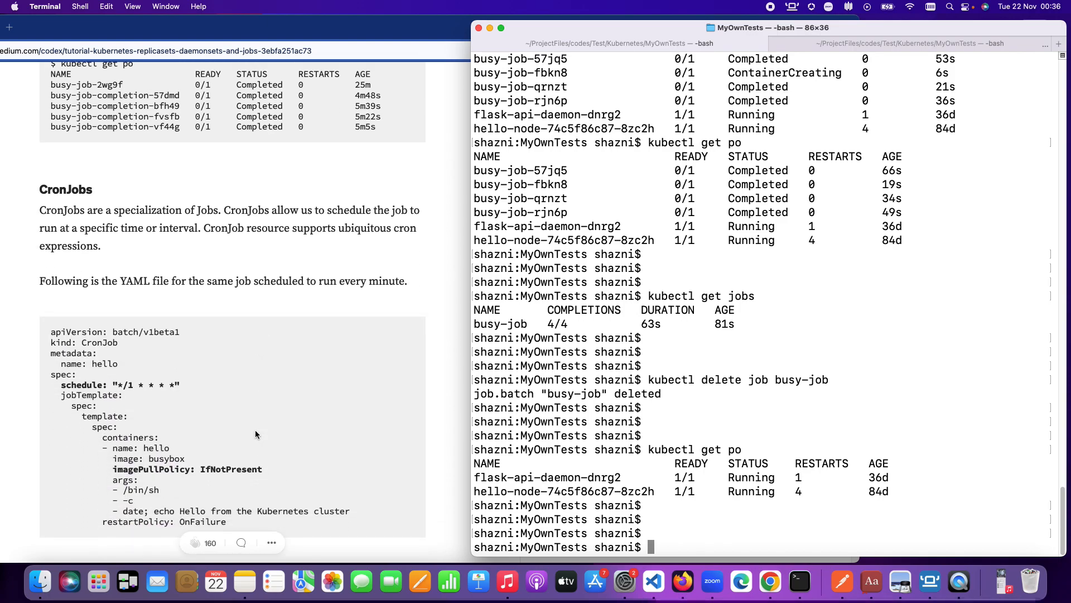
pyautogui.scroll(-3, 256, 430)
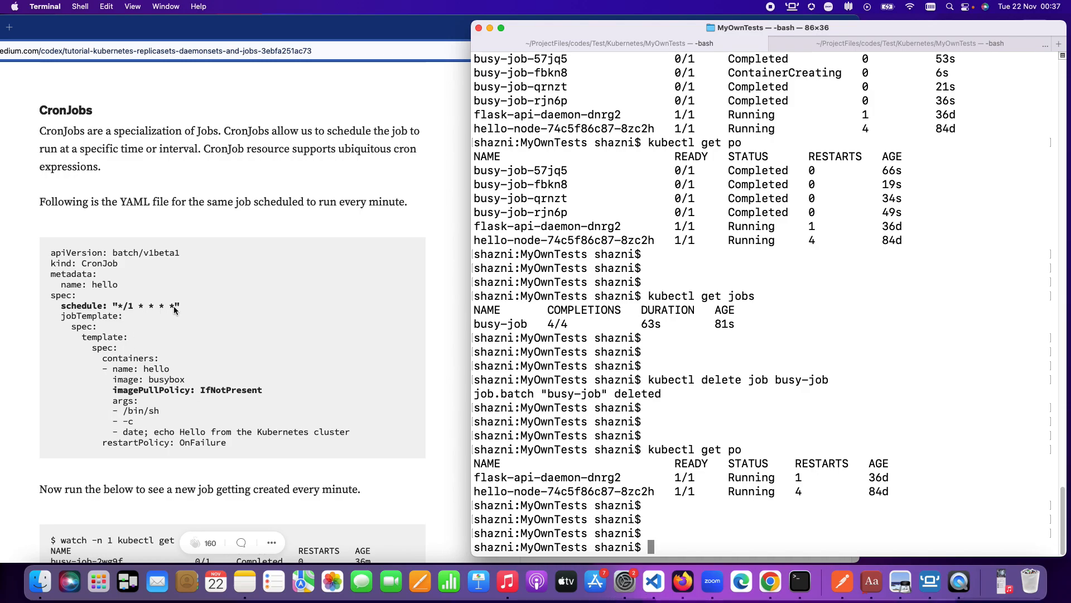
# Switch from the terminal to the Firefox article to view the watch example
pyautogui.press('super+Tab')
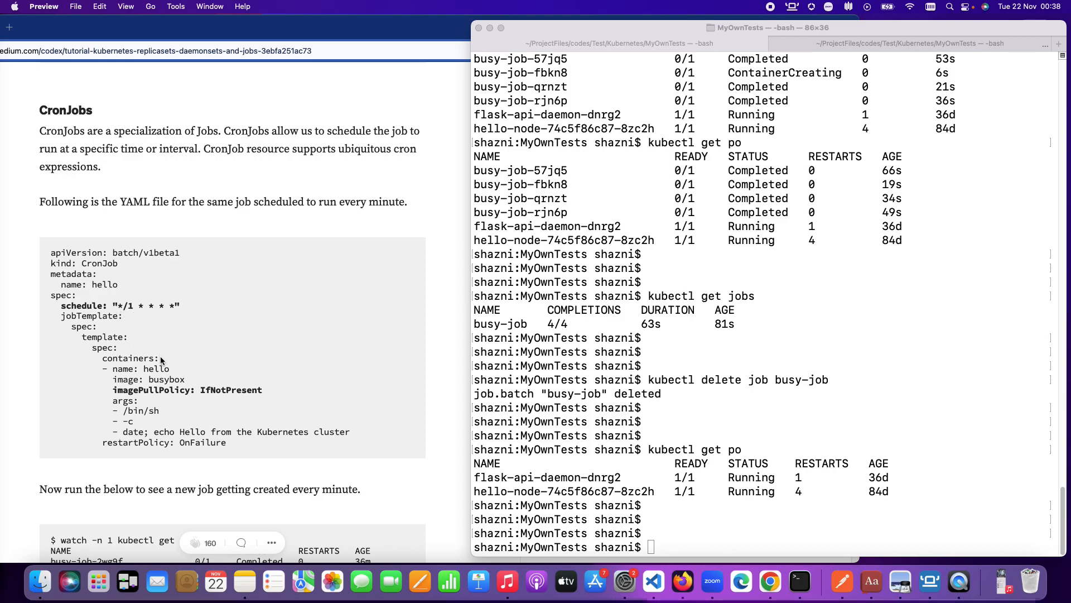
pyautogui.scroll(-4, 160, 356)
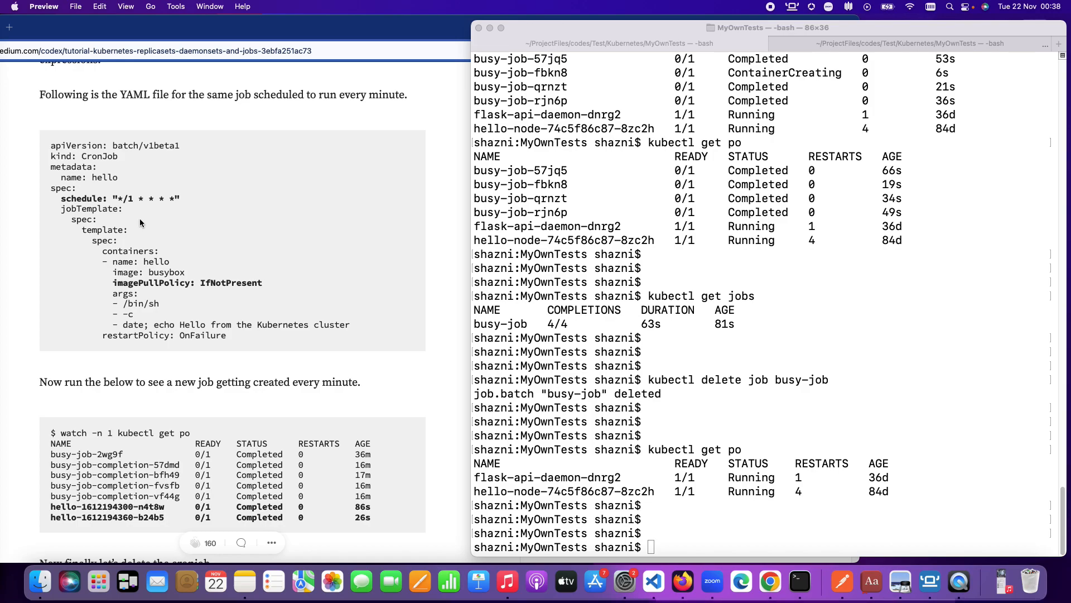
pyautogui.scroll(-2, 140, 220)
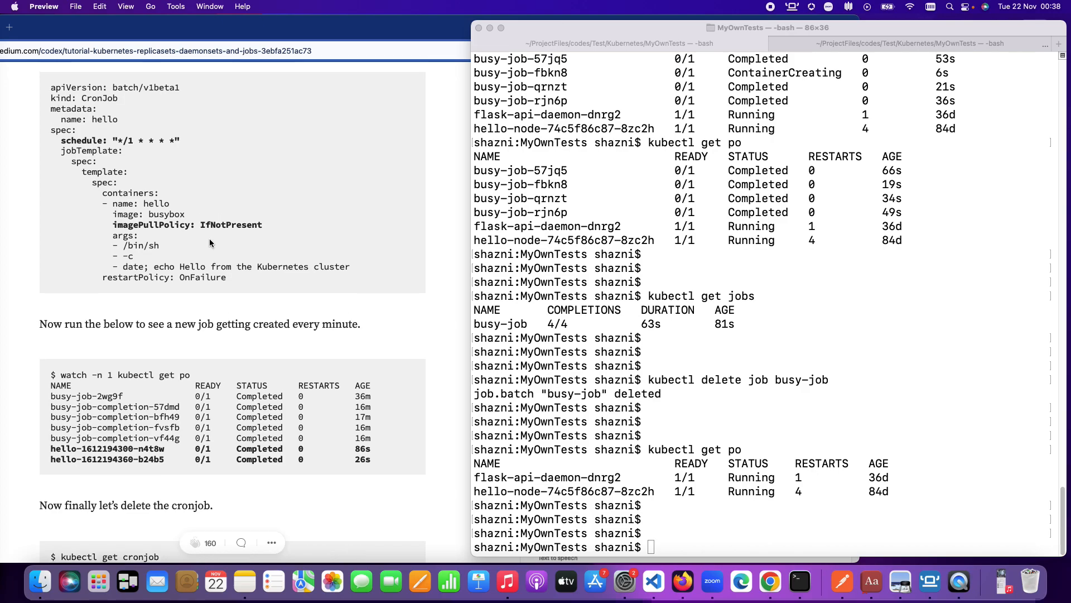
pyautogui.scroll(-2, 210, 239)
pyautogui.scroll(-2, 214, 258)
pyautogui.scroll(-1, 214, 259)
pyautogui.scroll(-1, 212, 258)
pyautogui.scroll(1, 212, 258)
pyautogui.scroll(2, 211, 256)
pyautogui.scroll(2, 213, 258)
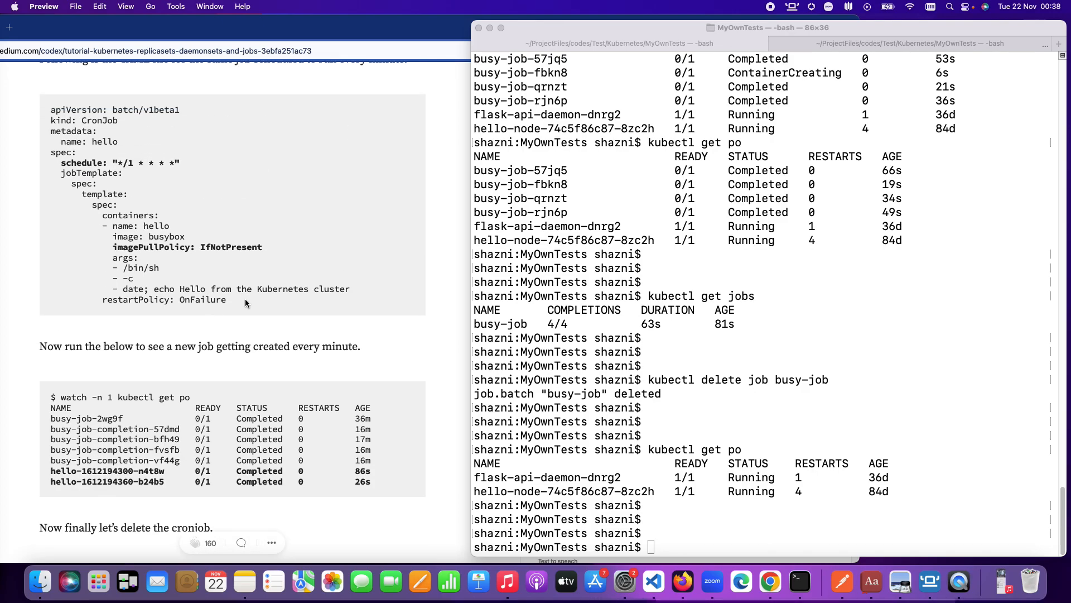
# Copy the hello CronJob YAML block from the article and return to the terminal
pyautogui.click(246, 298)
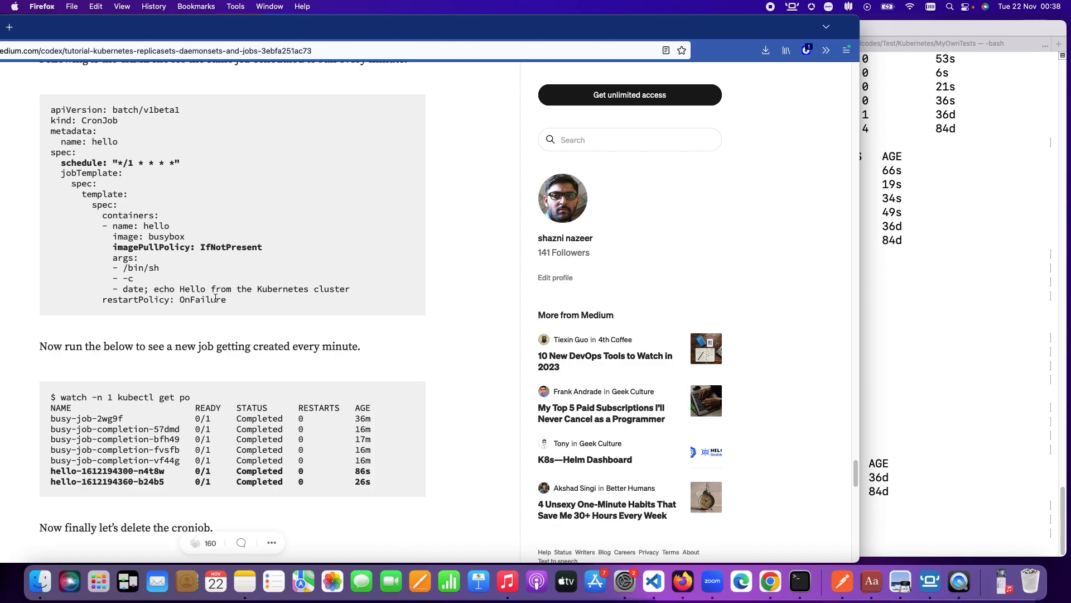
pyautogui.moveTo(208, 293); pyautogui.dragTo(50, 110)
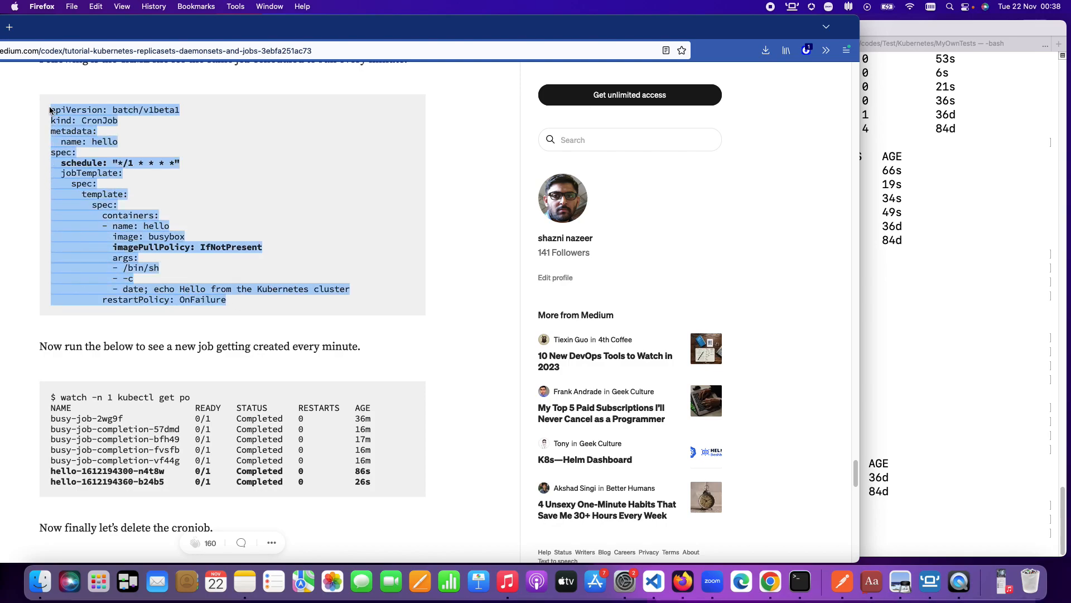
pyautogui.rightClick(83, 118)
pyautogui.click(117, 136)
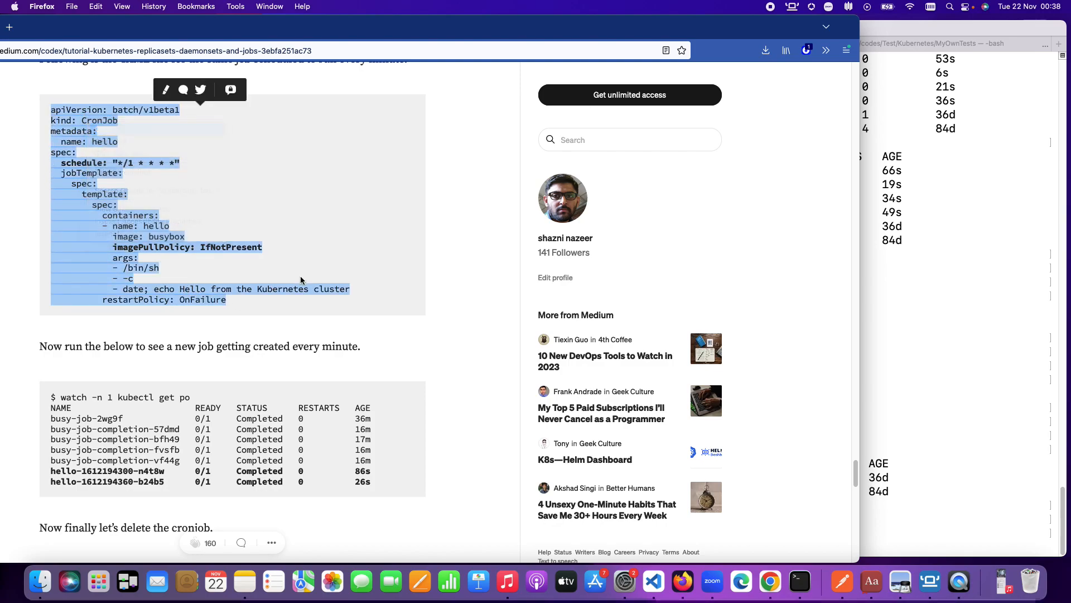
pyautogui.click(903, 367)
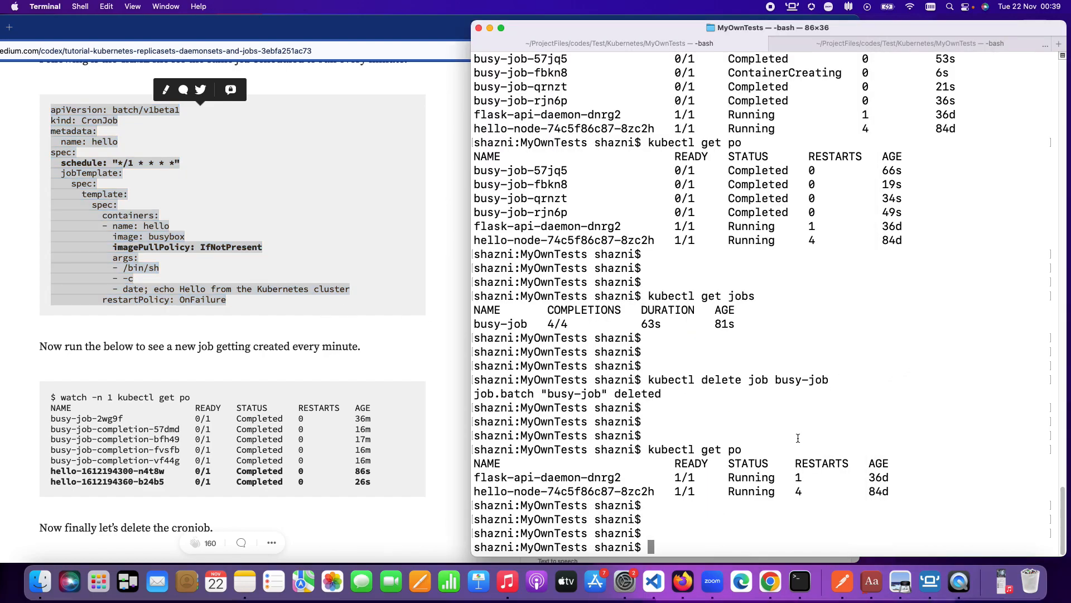
pyautogui.write('vi ')
pyautogui.write('busy-')
# Create busy-cron-job.yaml in vi, paste the CronJob manifest, and save with :wq
pyautogui.press('BackSpace')
pyautogui.write('-cron')
pyautogui.write('-job.')
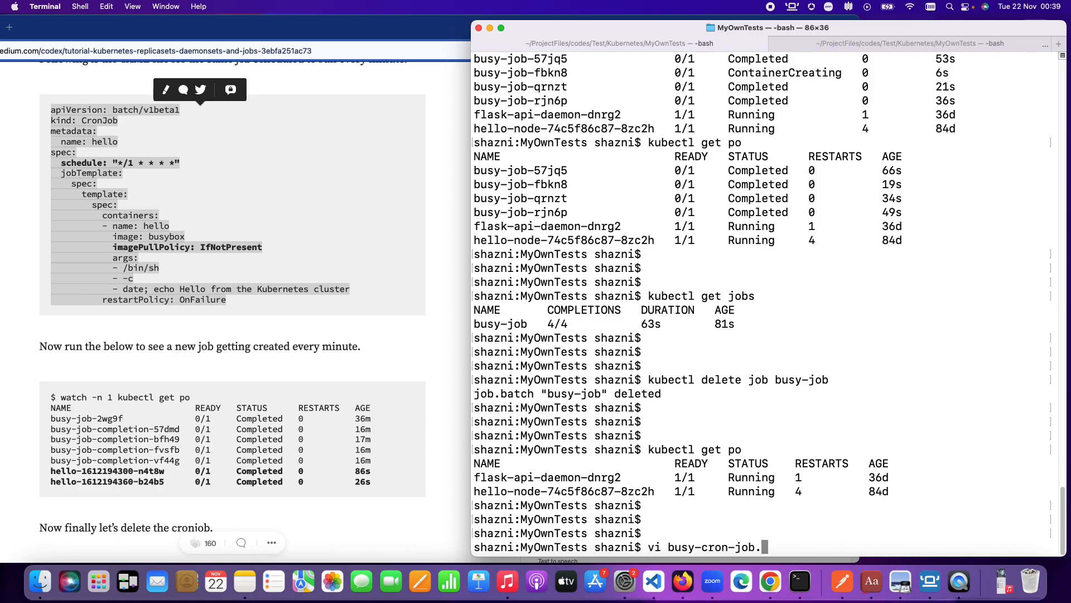
pyautogui.write('yaml')
pyautogui.press('Return')
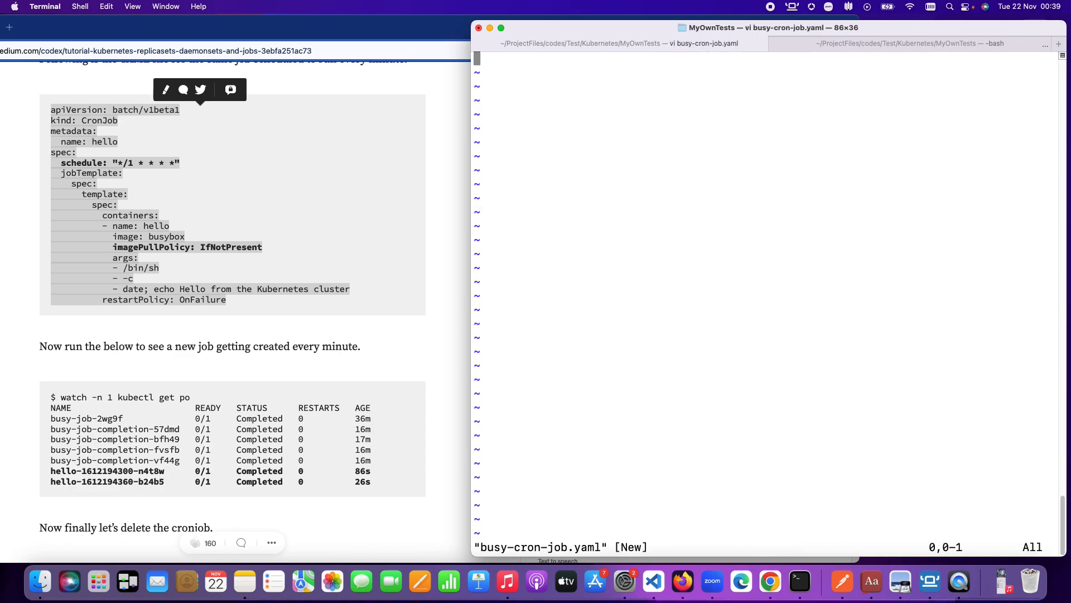
pyautogui.press('i')
pyautogui.press('super+v')
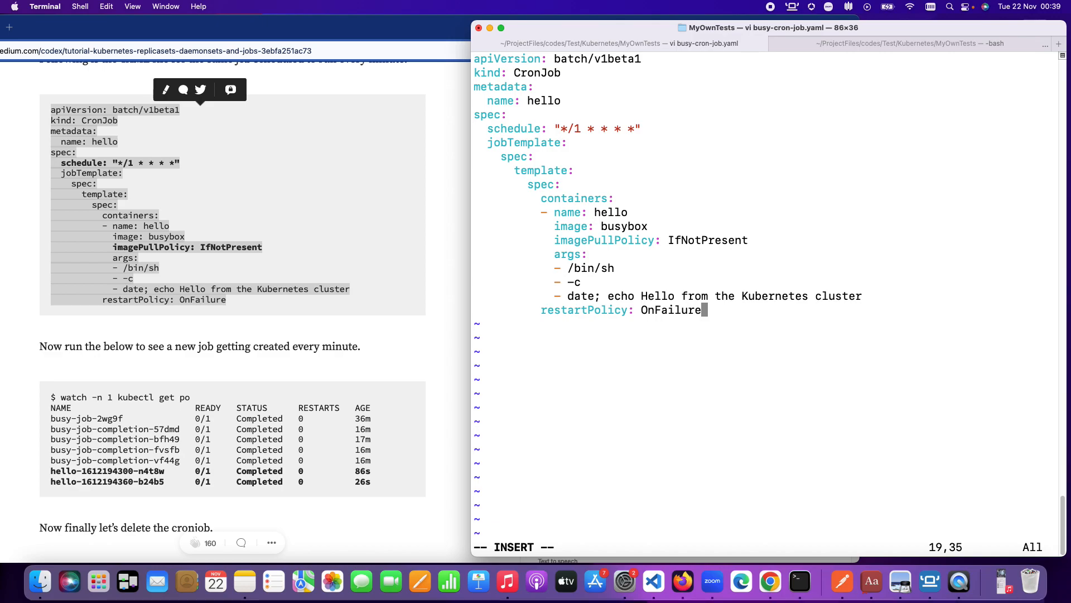
pyautogui.press('Escape')
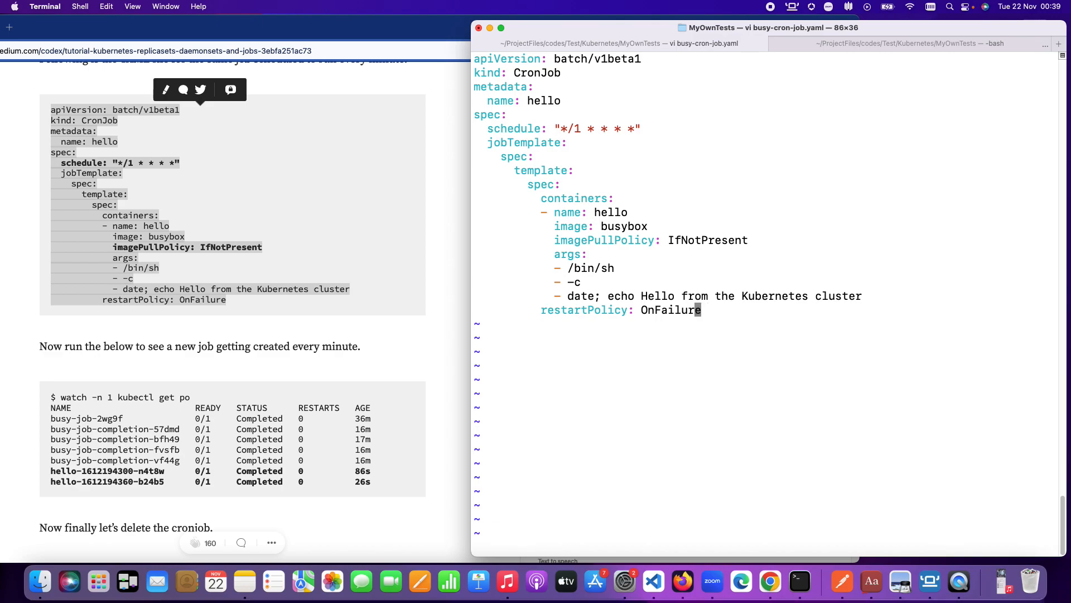
pyautogui.write(':wq')
pyautogui.press('Return')
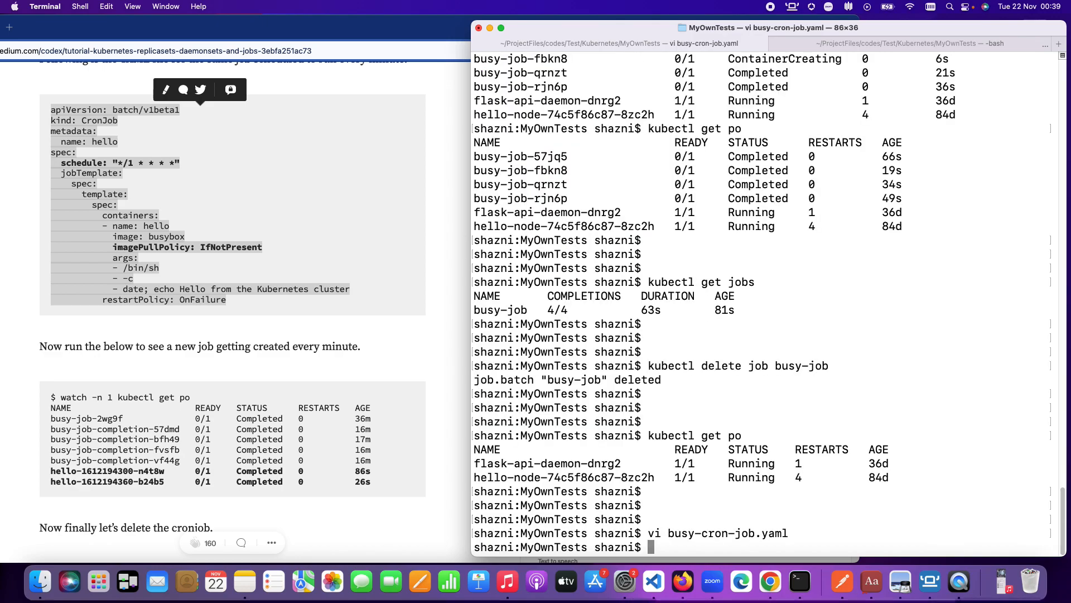
# Apply busy-cron-job.yaml with the recalled kubectl apply command, creating cronjob.batch/hello
pyautogui.press('Return')
pyautogui.press('Return')
pyautogui.press('Return')
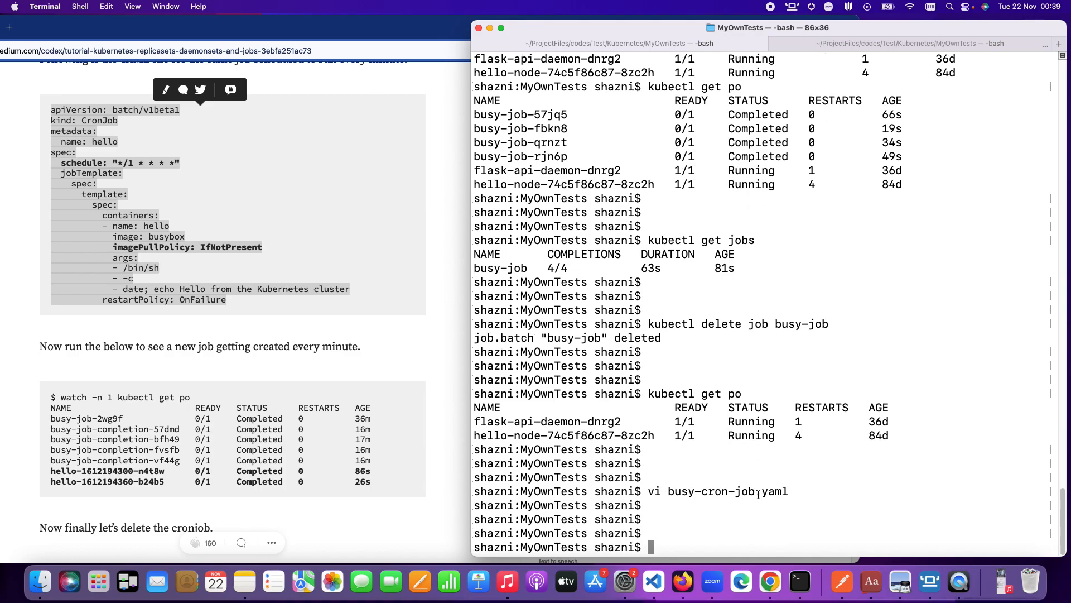
pyautogui.scroll(3, 355, 308)
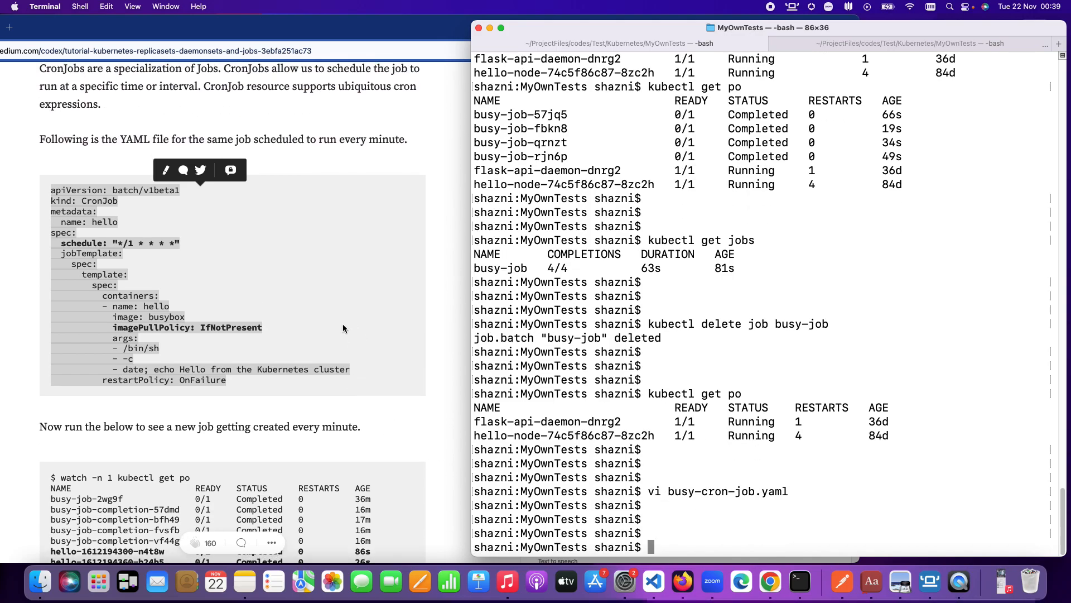
pyautogui.press('Up')
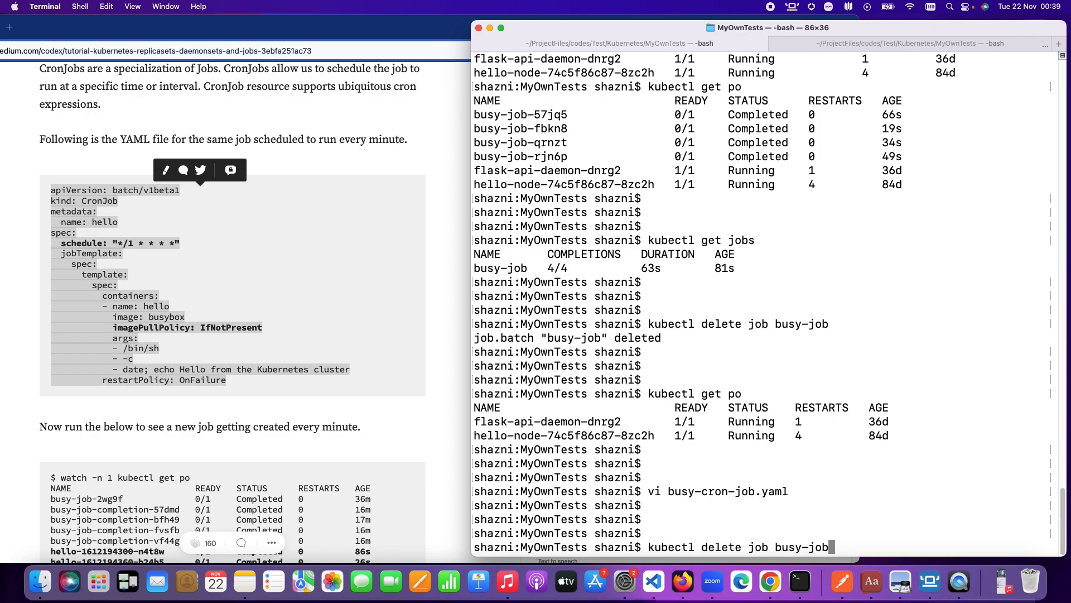
pyautogui.press('Up')
pyautogui.press('Up')
pyautogui.press('Up')
pyautogui.press('Up')
pyautogui.press('BackSpace')
pyautogui.press('BackSpace')
pyautogui.press('BackSpace')
pyautogui.press('BackSpace')
pyautogui.press('BackSpace')
pyautogui.press('BackSpace')
pyautogui.press('BackSpace')
pyautogui.press('BackSpace')
pyautogui.press('BackSpace')
pyautogui.press('BackSpace')
pyautogui.press('BackSpace')
pyautogui.press('BackSpace')
pyautogui.press('BackSpace')
pyautogui.press('BackSpace')
pyautogui.write('cron-job.yaml')
pyautogui.press('Return')
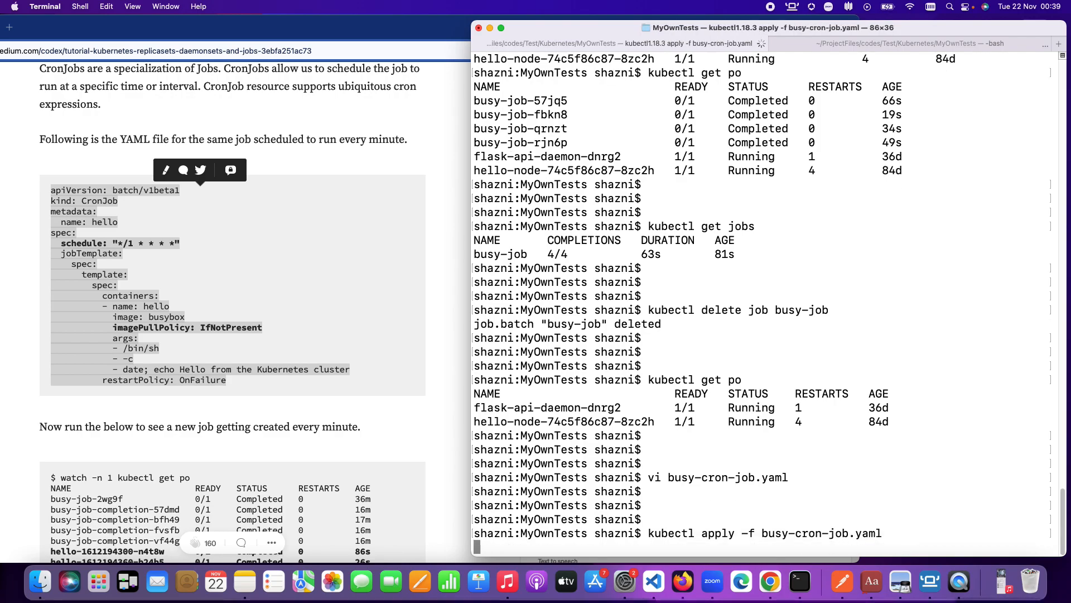
pyautogui.press('Return')
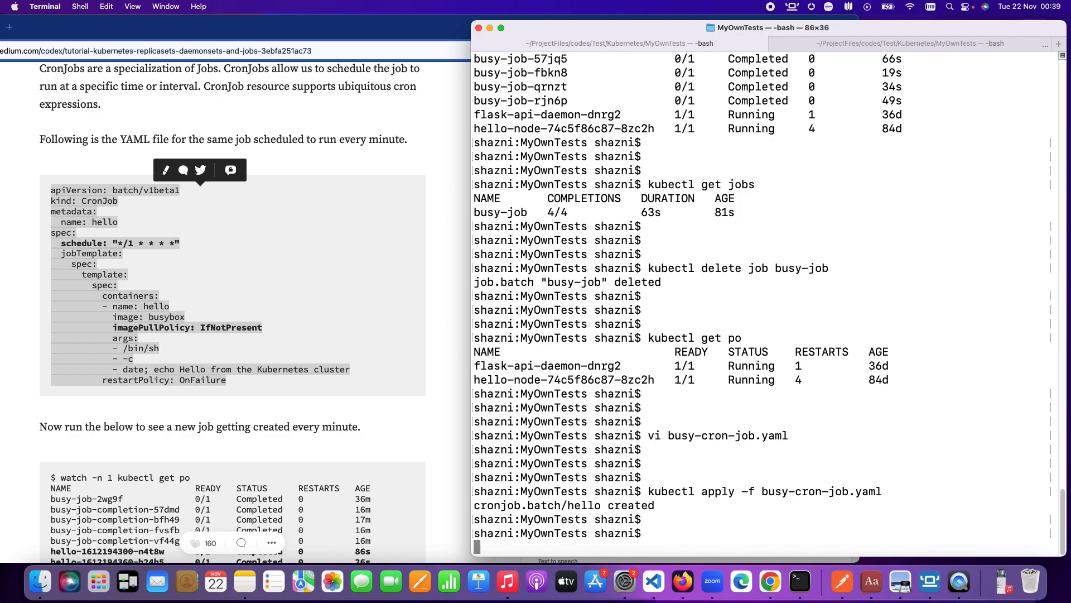
pyautogui.press('Return')
pyautogui.press('Return')
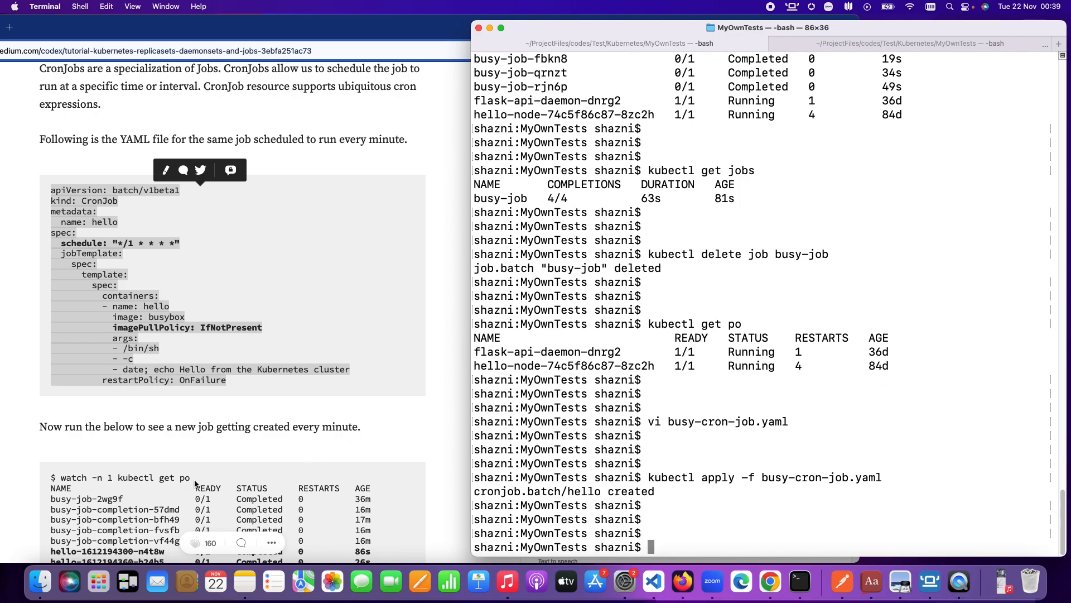
# Copy 'watch -n 1 kubectl get po' from the article and run it, getting 'command not found'
pyautogui.click(201, 482)
pyautogui.moveTo(60, 480); pyautogui.dragTo(189, 477)
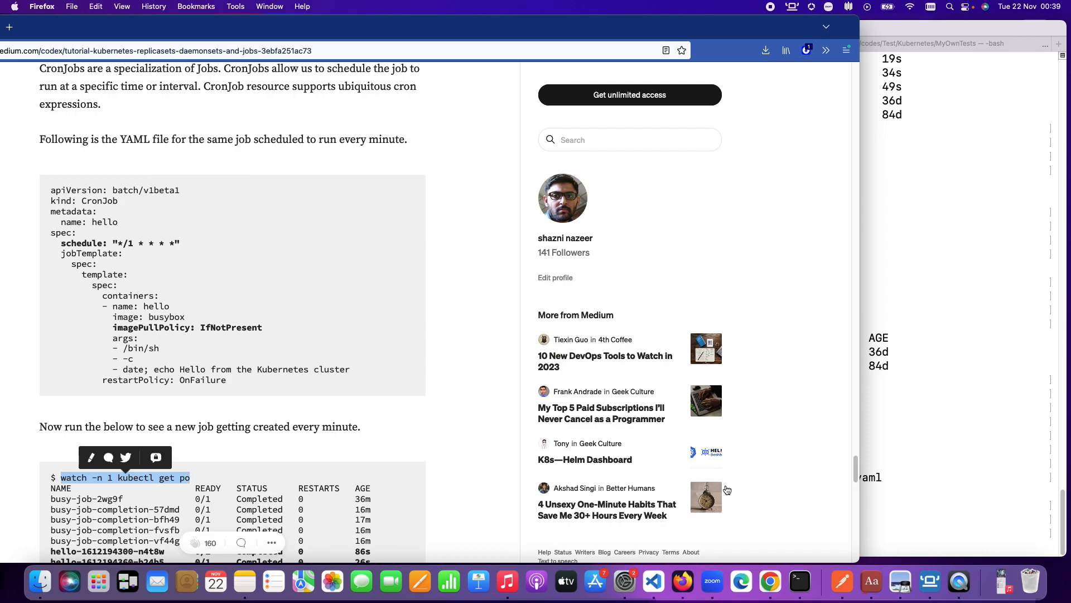
pyautogui.press('super+Tab')
pyautogui.press('super+v')
pyautogui.press('Return')
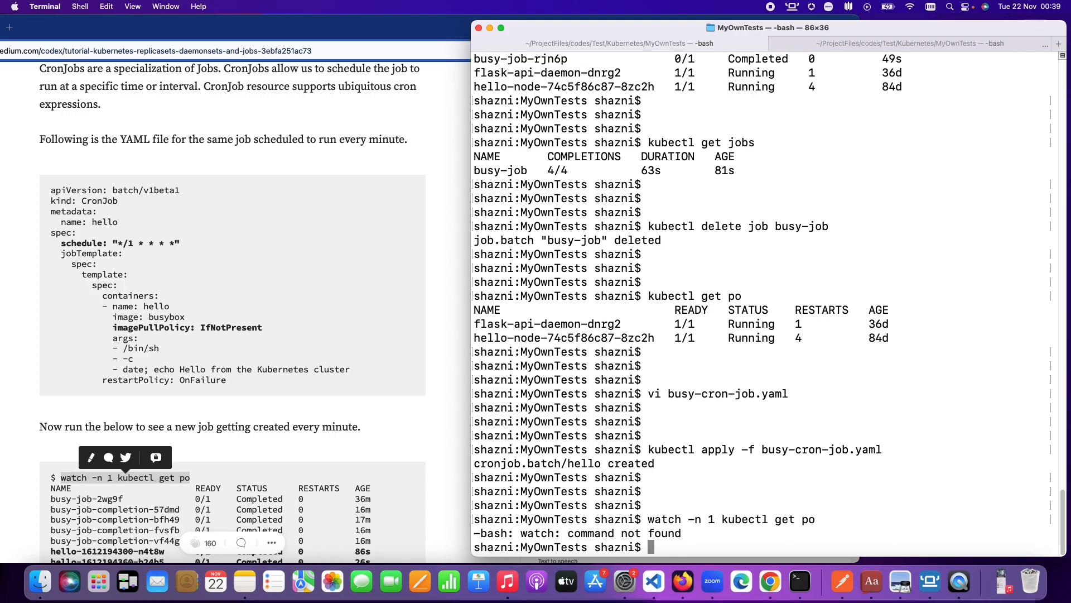
pyautogui.press('Return')
pyautogui.press('Return')
pyautogui.press('Return')
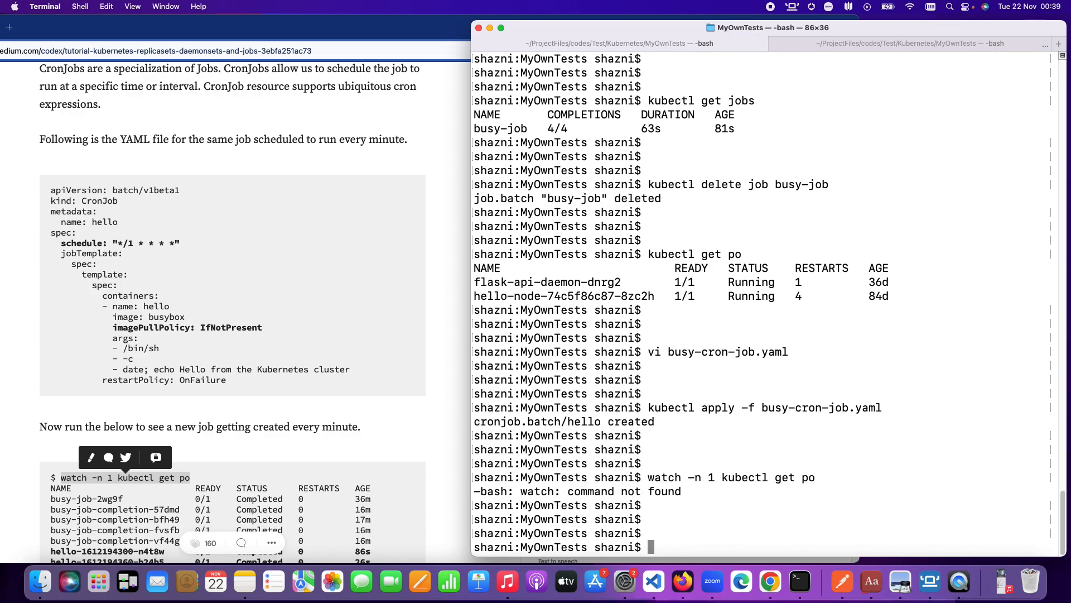
pyautogui.write('kubectl get po')
# Rerun kubectl get po repeatedly, waiting for the CronJob's first hello pod
pyautogui.press('Return')
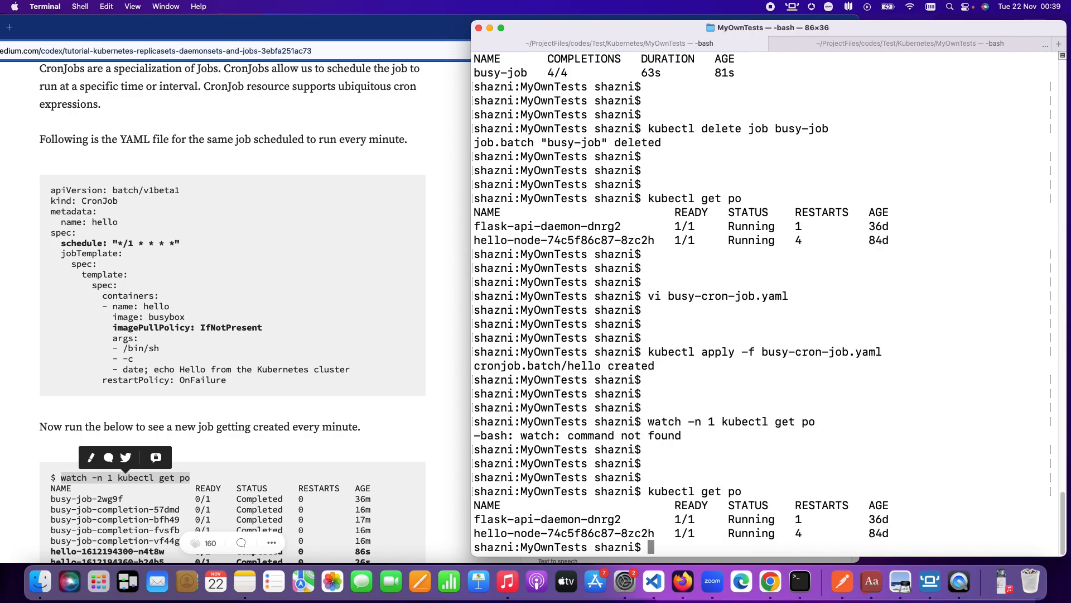
pyautogui.press('Up')
pyautogui.press('Return')
pyautogui.press('Up')
pyautogui.press('Return')
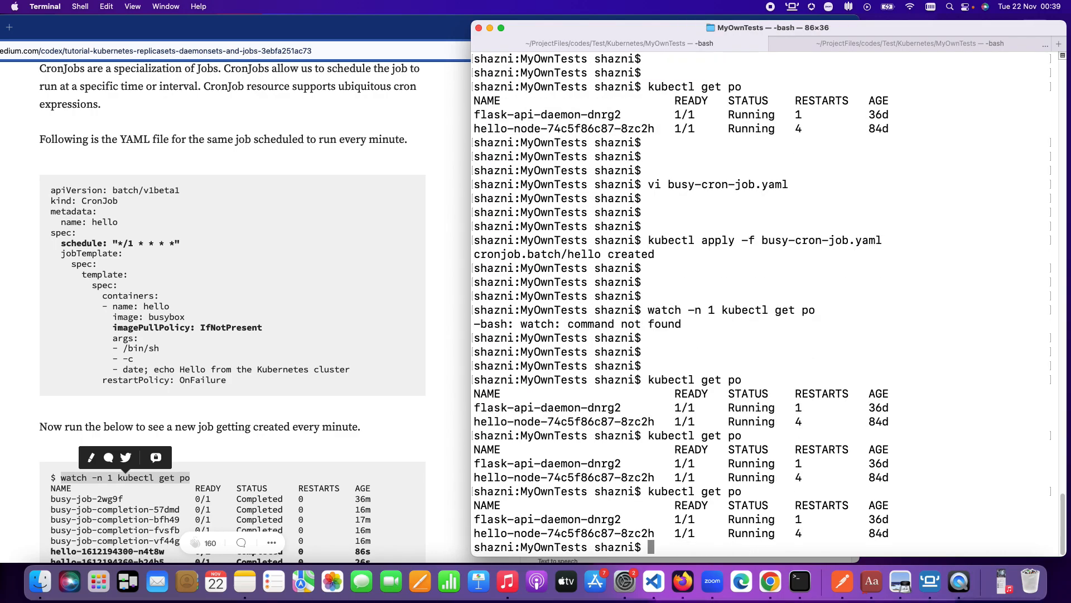
pyautogui.press('Up')
pyautogui.press('Return')
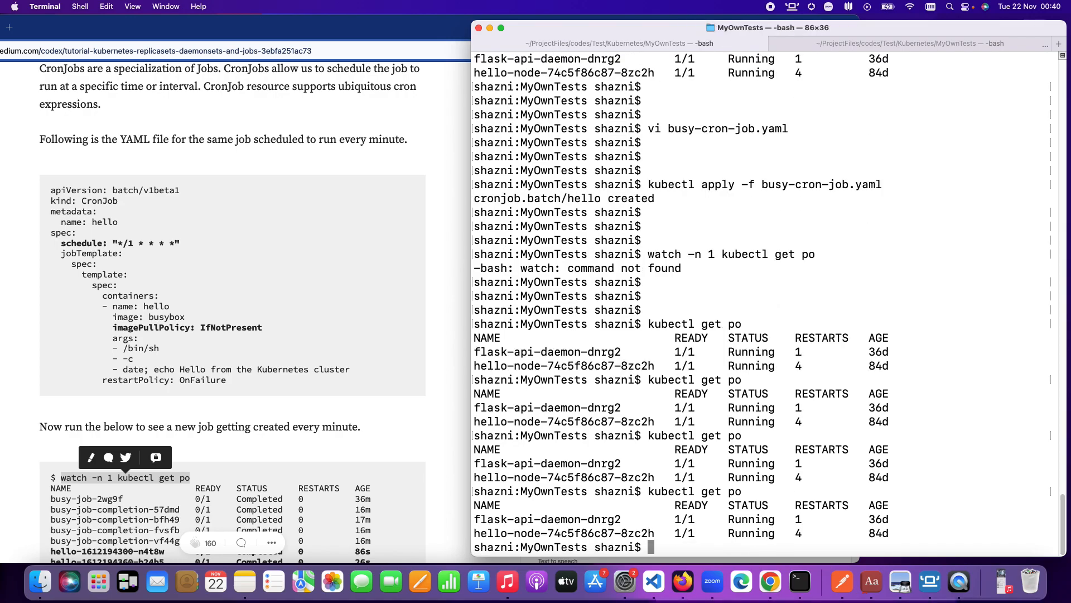
pyautogui.press('Up')
pyautogui.press('Return')
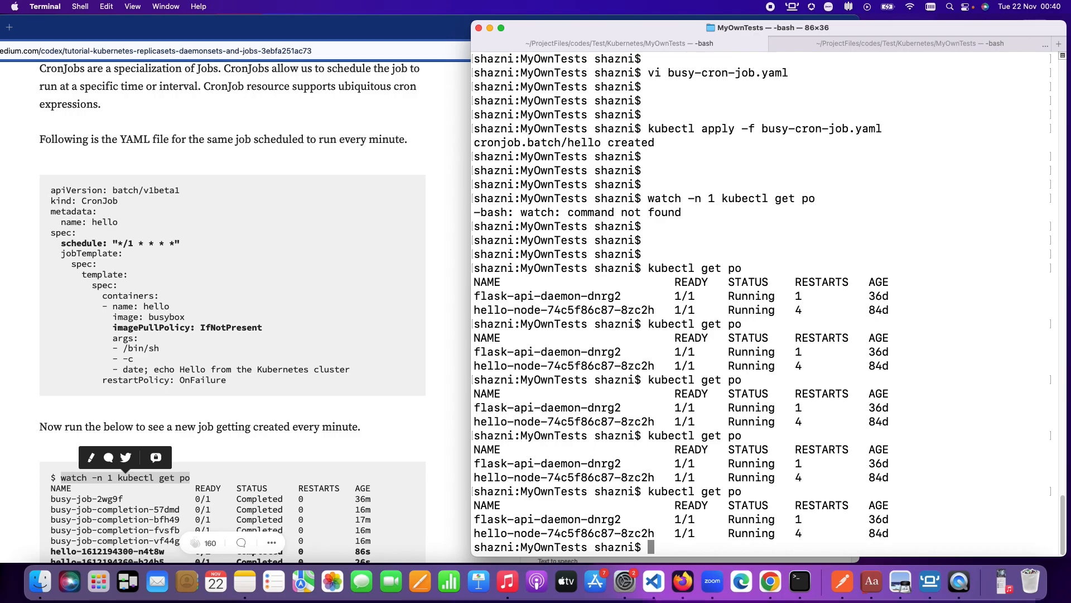
pyautogui.press('Up')
pyautogui.press('BackSpace')
pyautogui.press('BackSpace')
pyautogui.write('jop')
pyautogui.press('BackSpace')
pyautogui.write('b')
pyautogui.press('Return')
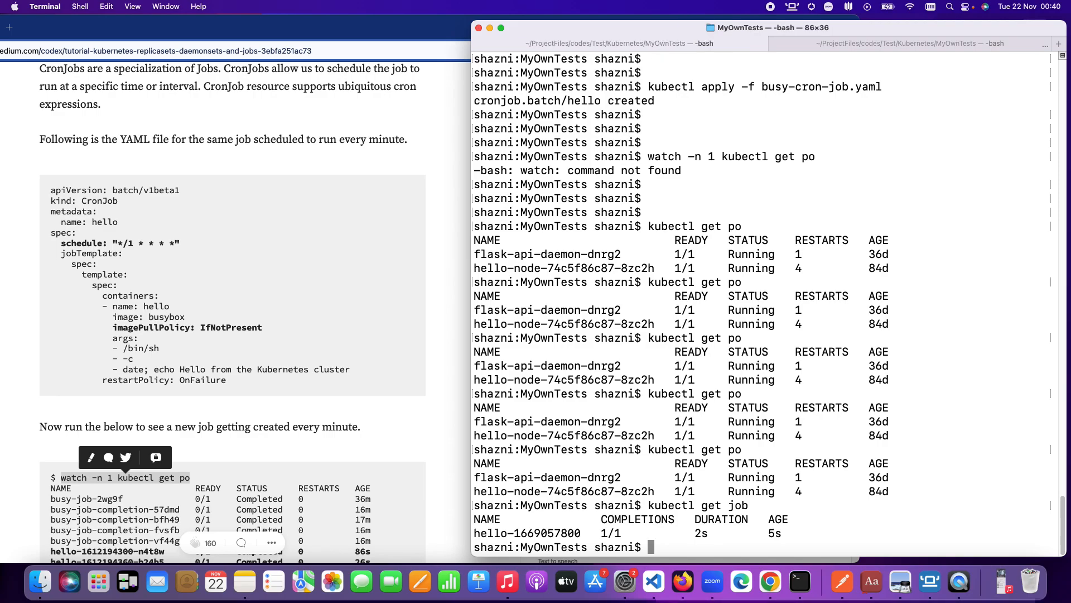
pyautogui.press('Return')
pyautogui.press('Return')
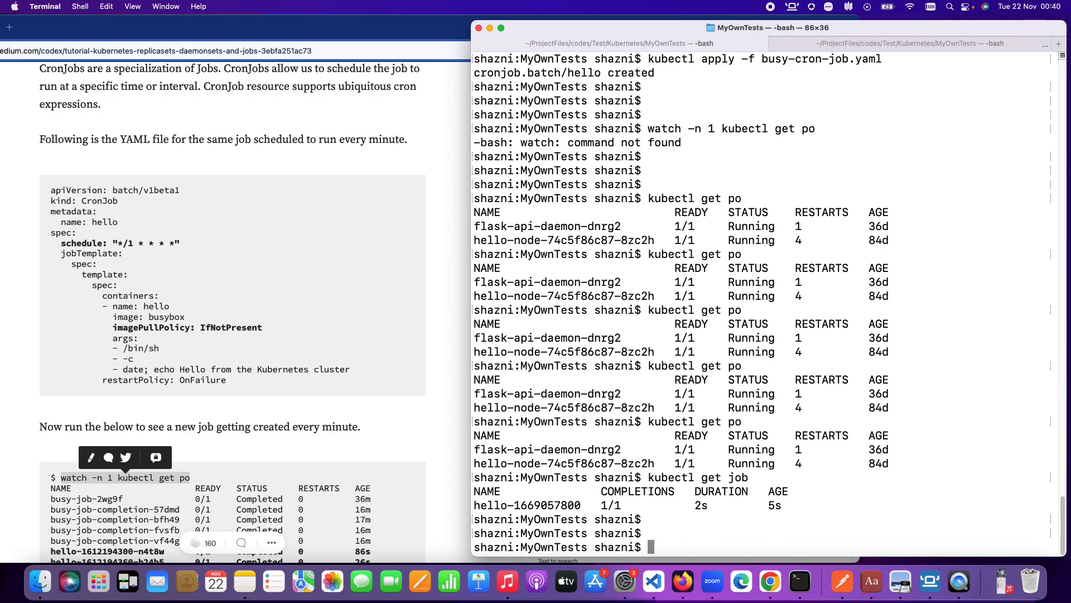
pyautogui.press('Up')
pyautogui.press('Up')
pyautogui.press('Return')
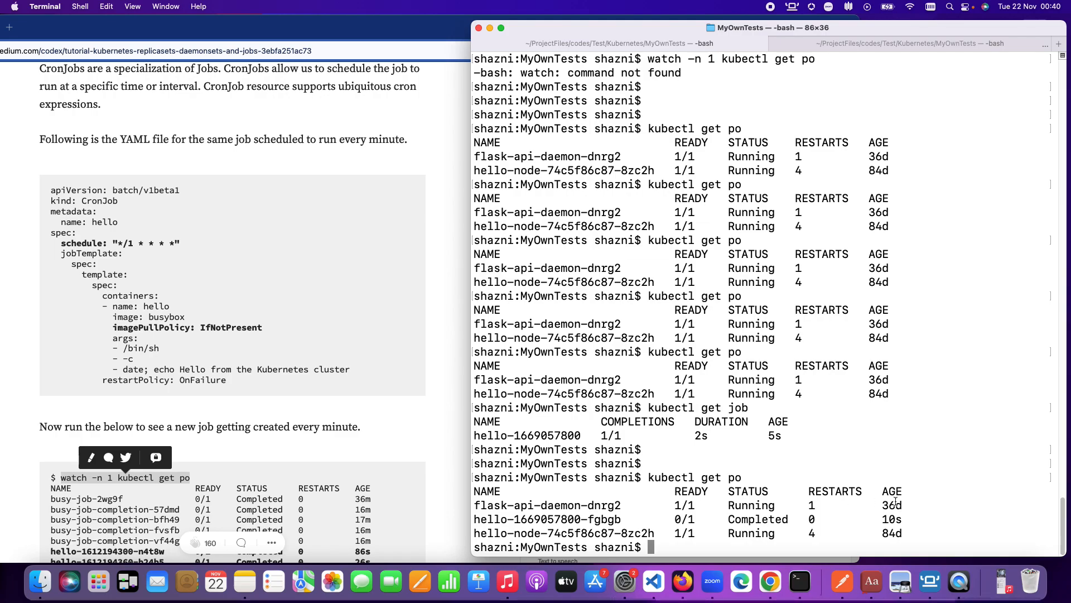
pyautogui.scroll(-5, 309, 437)
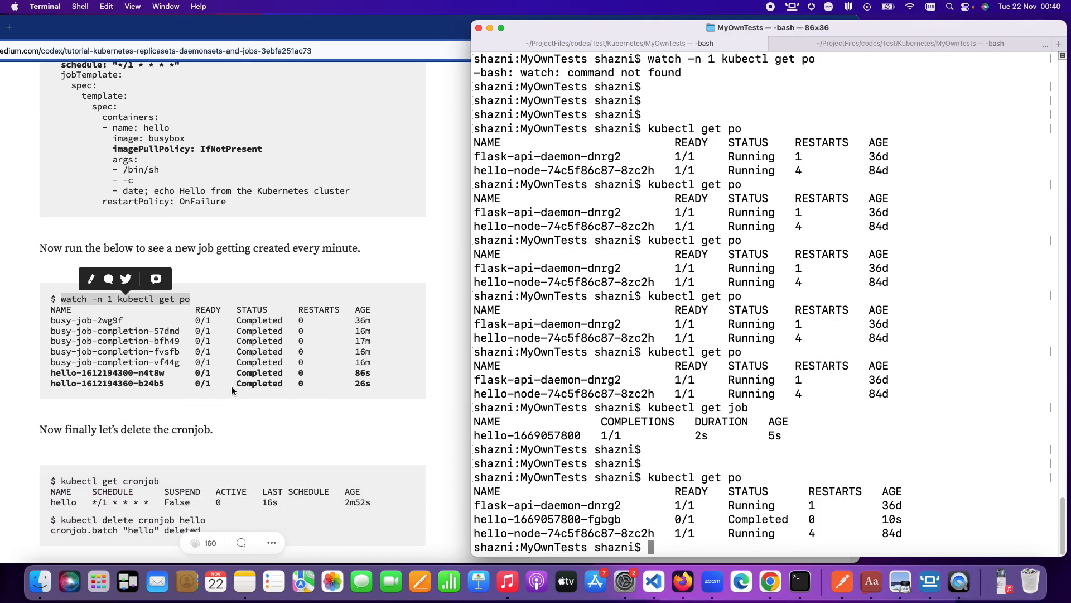
pyautogui.press('Up')
pyautogui.press('Return')
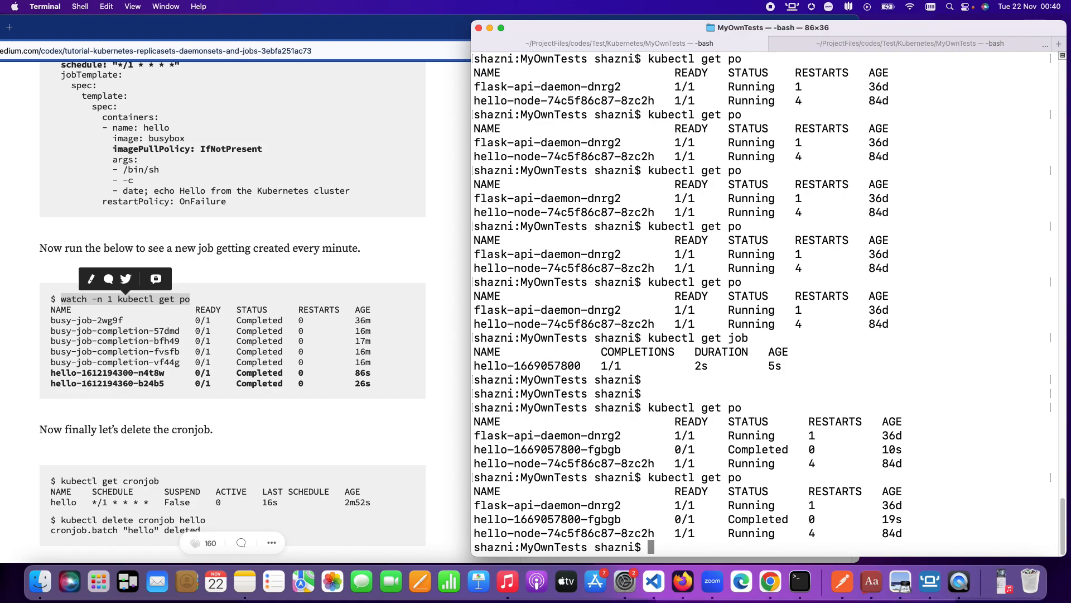
pyautogui.write('kubectl get po')
pyautogui.press('Return')
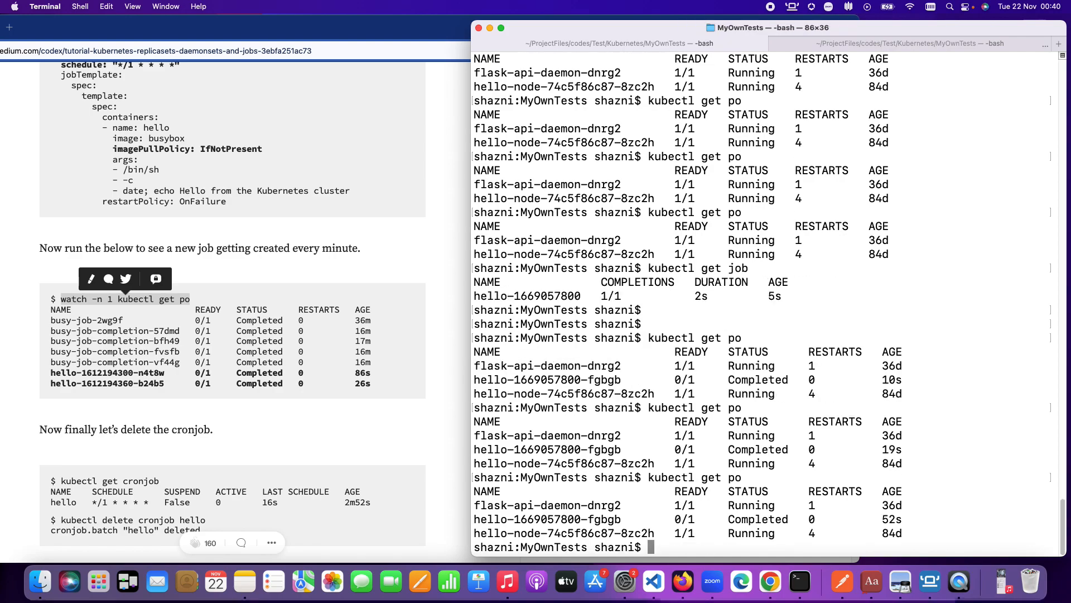